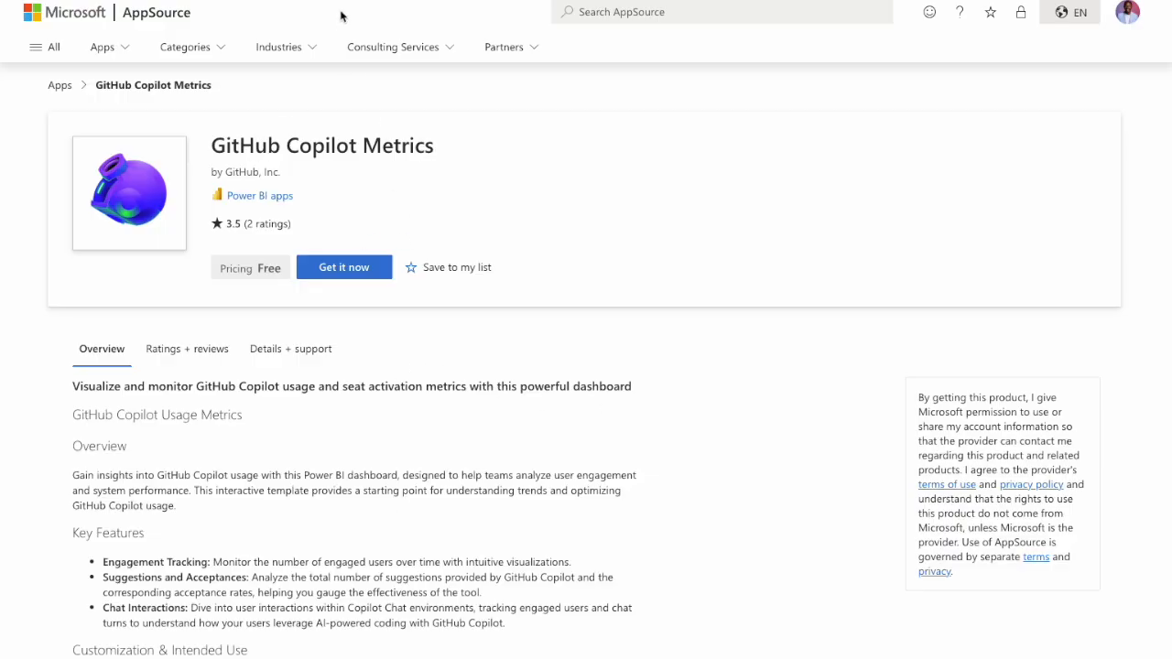
# Install the free GitHub Copilot Metrics app from AppSource into Power BI and go to the installed app.
pyautogui.click(312, 0)
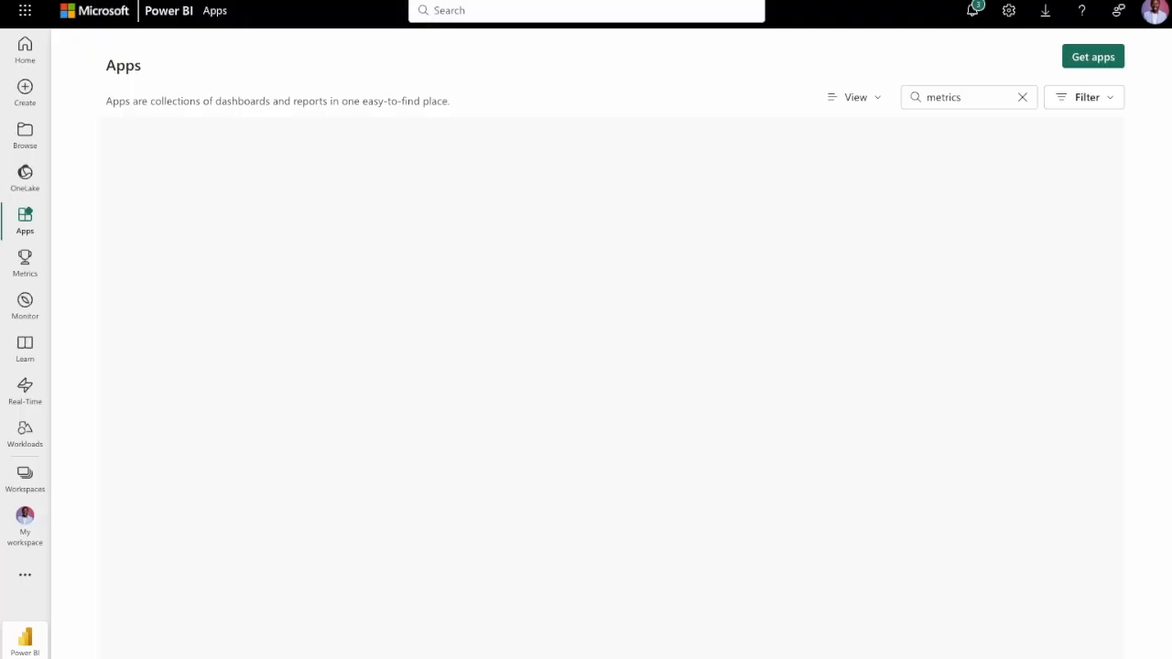
pyautogui.click(1081, 56)
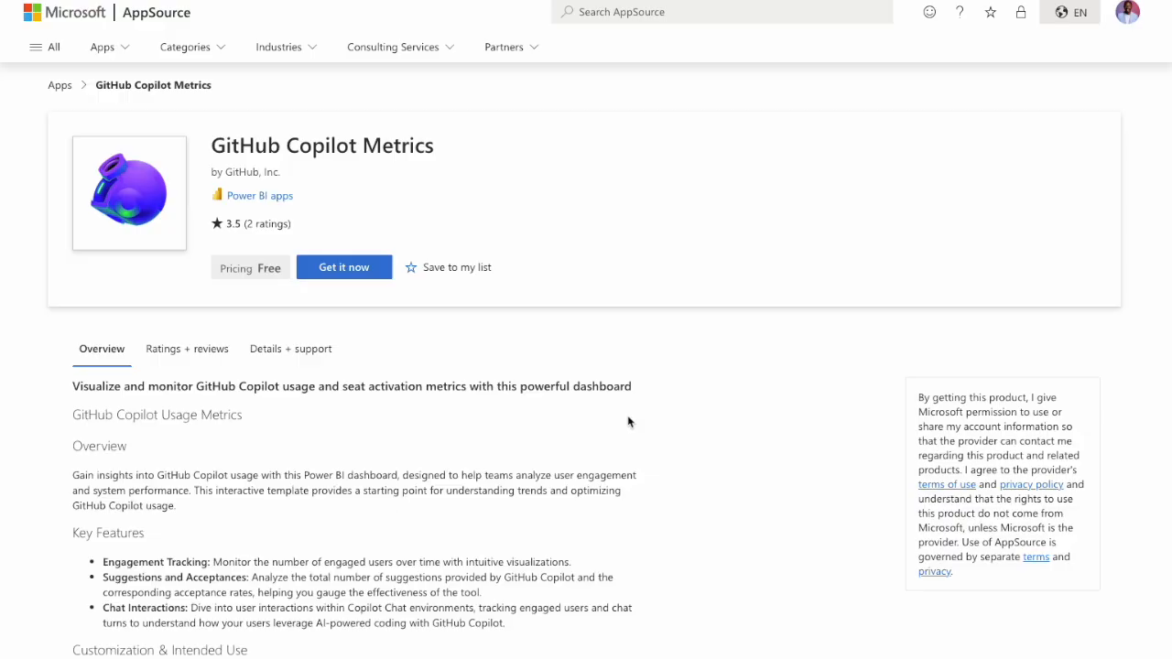
pyautogui.click(338, 275)
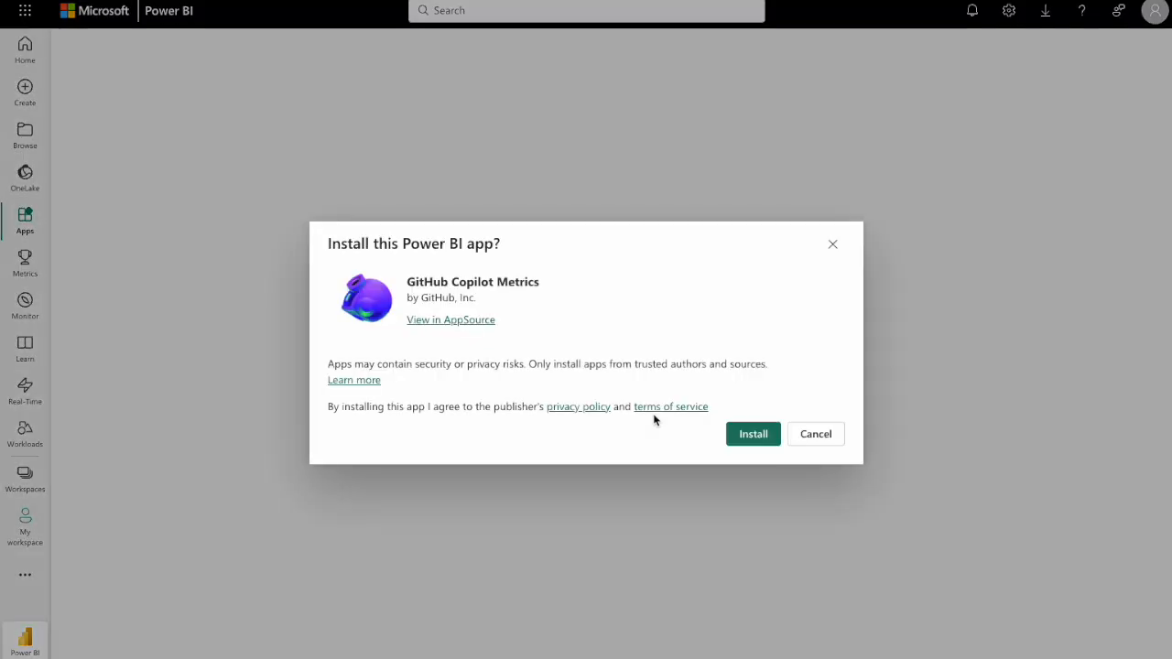
pyautogui.click(747, 441)
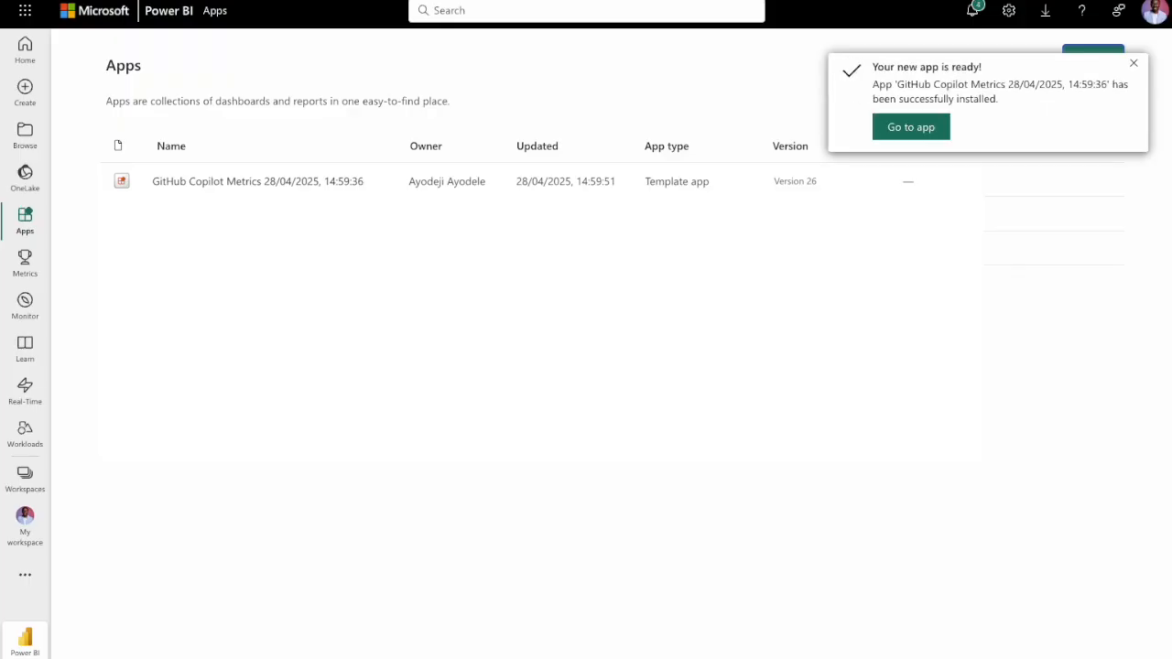
pyautogui.click(910, 131)
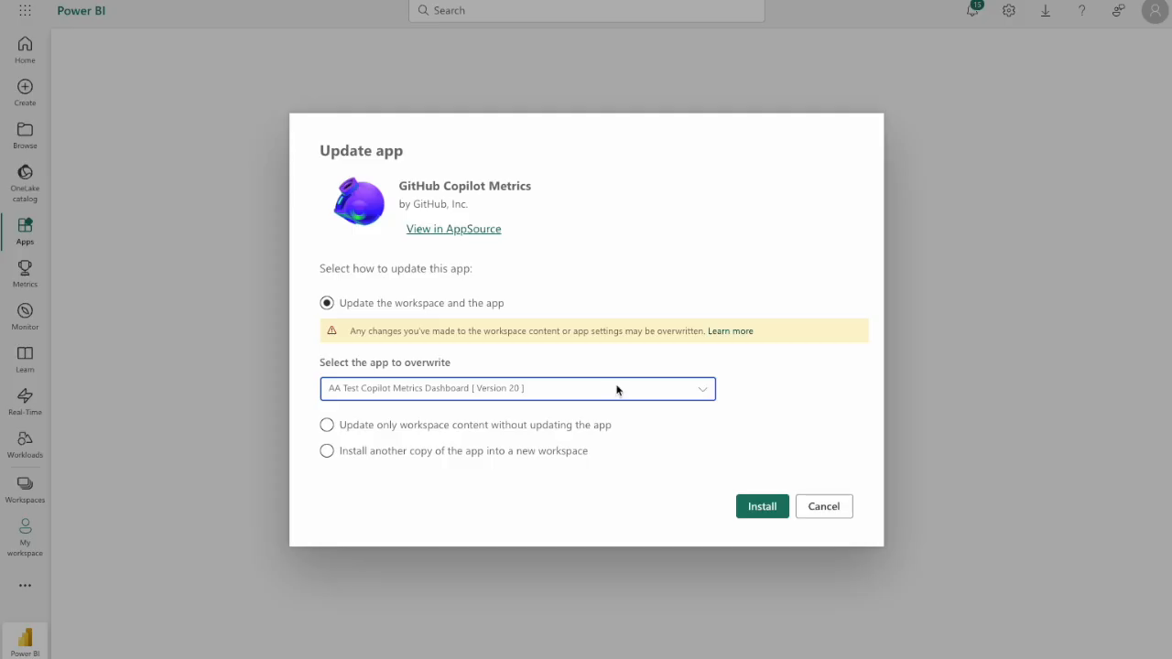
# Review the apps available to overwrite in the update options and choose AA Test Copilot Metrics Dashboard [ Version 20 ].
pyautogui.click(618, 391)
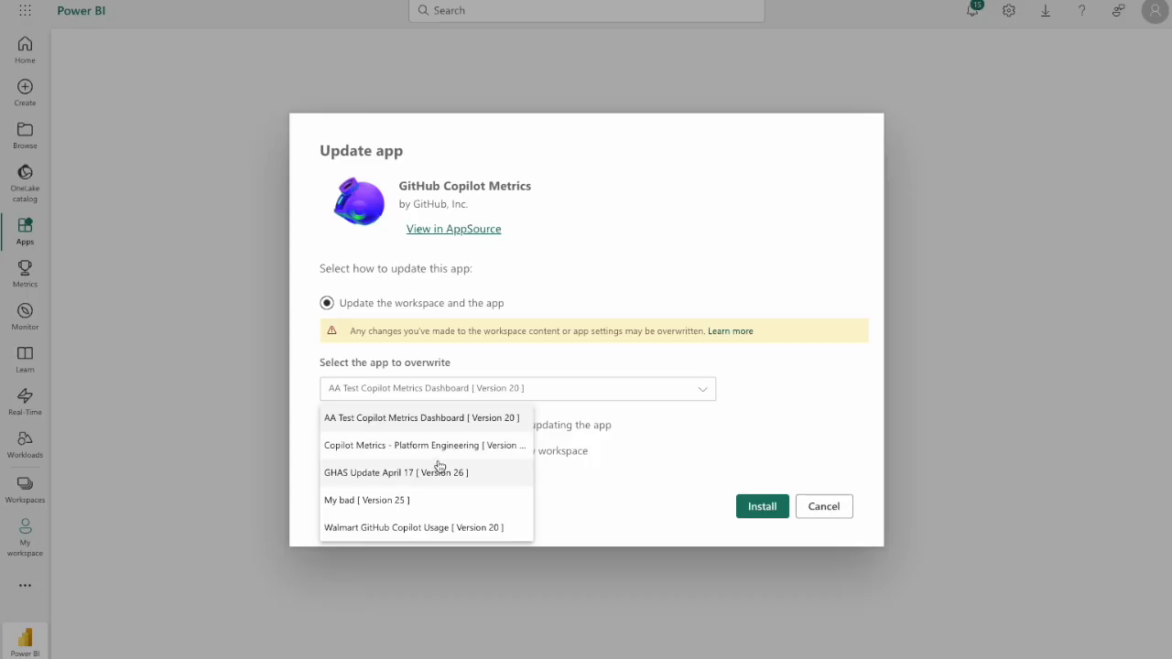
pyautogui.click(460, 421)
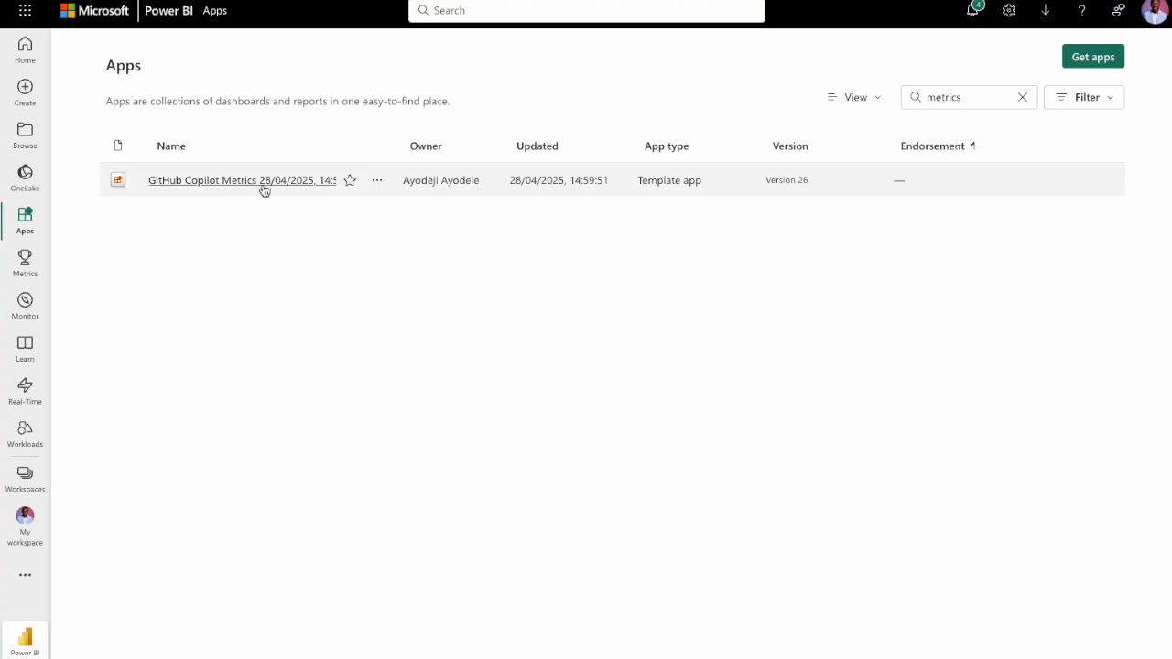
# Open the installed GitHub Copilot Metrics app and bring up its data connection parameters.
pyautogui.click(265, 182)
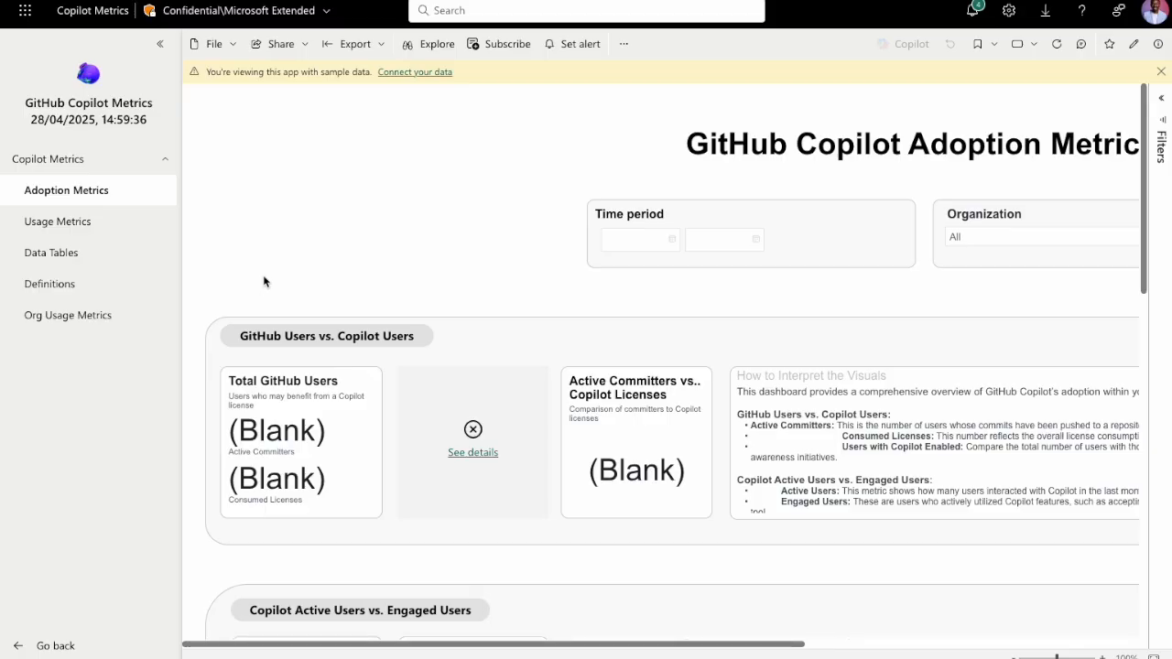
pyautogui.click(415, 73)
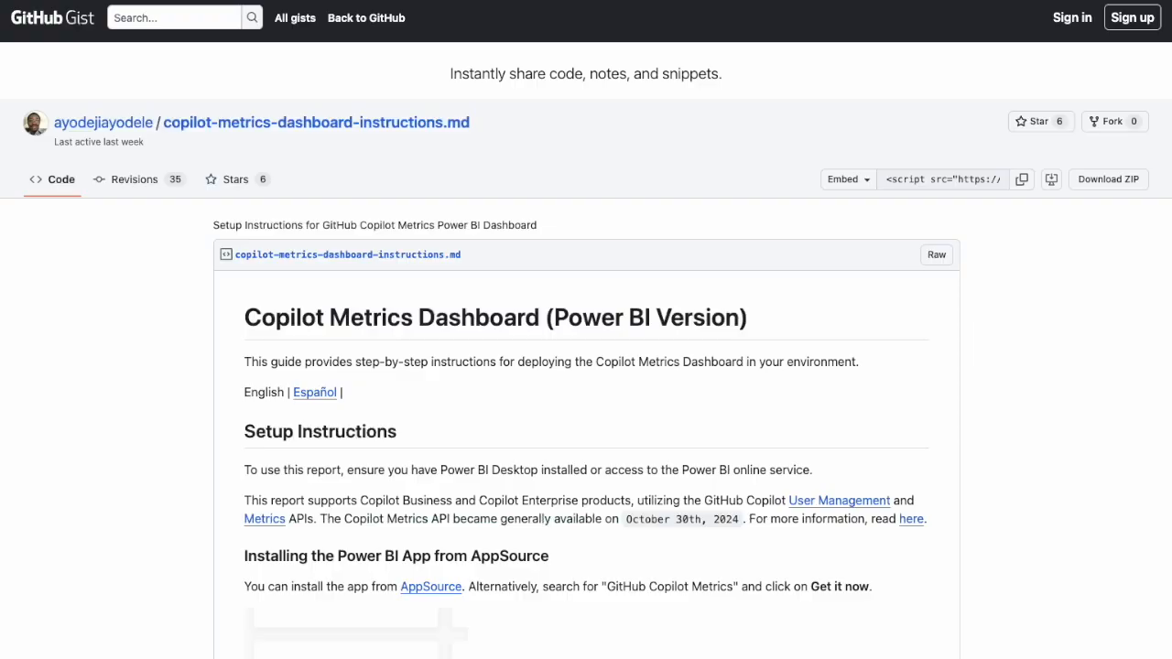
pyautogui.scroll(-2, 531, 363)
pyautogui.scroll(-2, 531, 364)
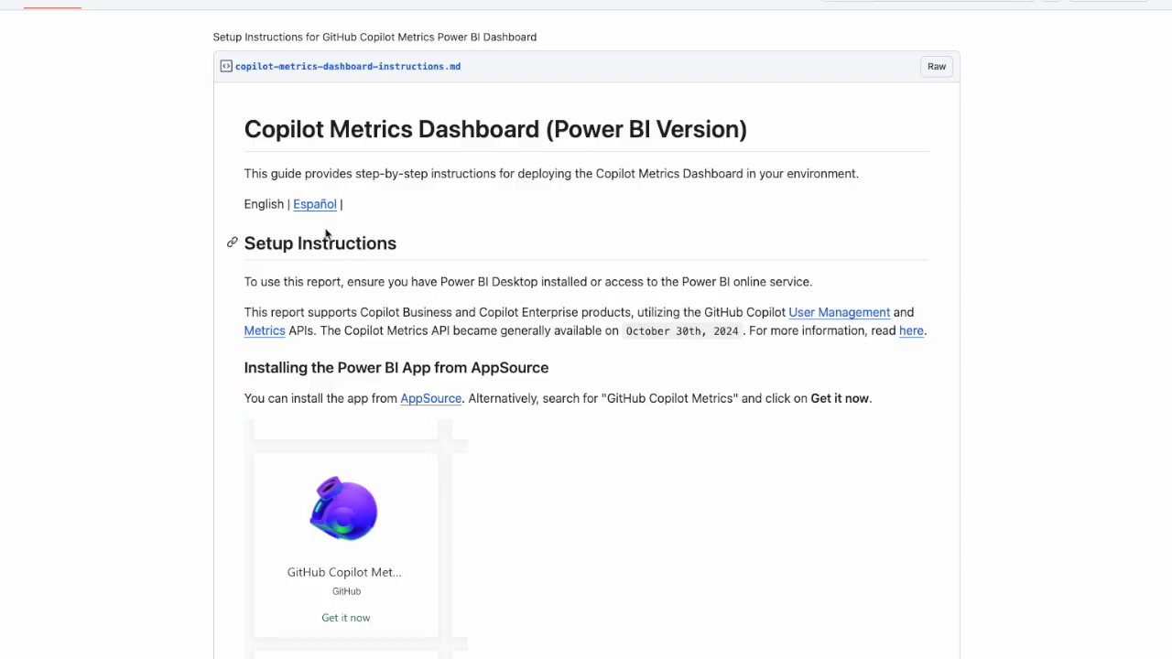
# Read the setup instructions' Required Parameters table, covering Enterprise, OrganizationList and GitHubAPI.
pyautogui.scroll(-5, 580, 441)
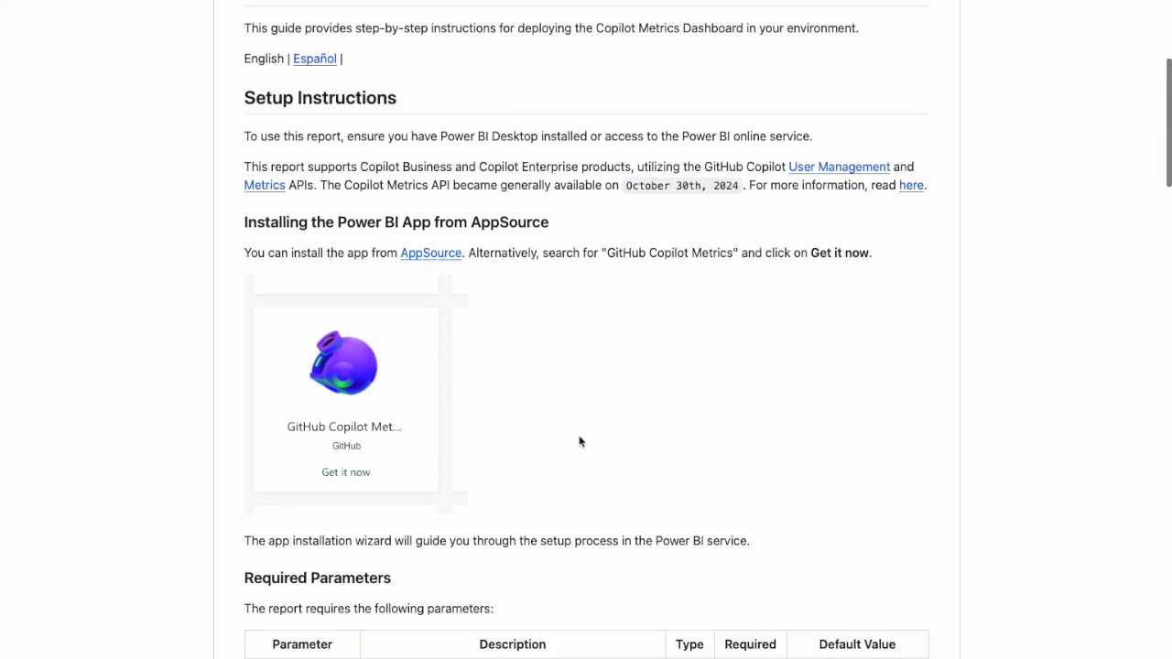
pyautogui.scroll(-1, 579, 441)
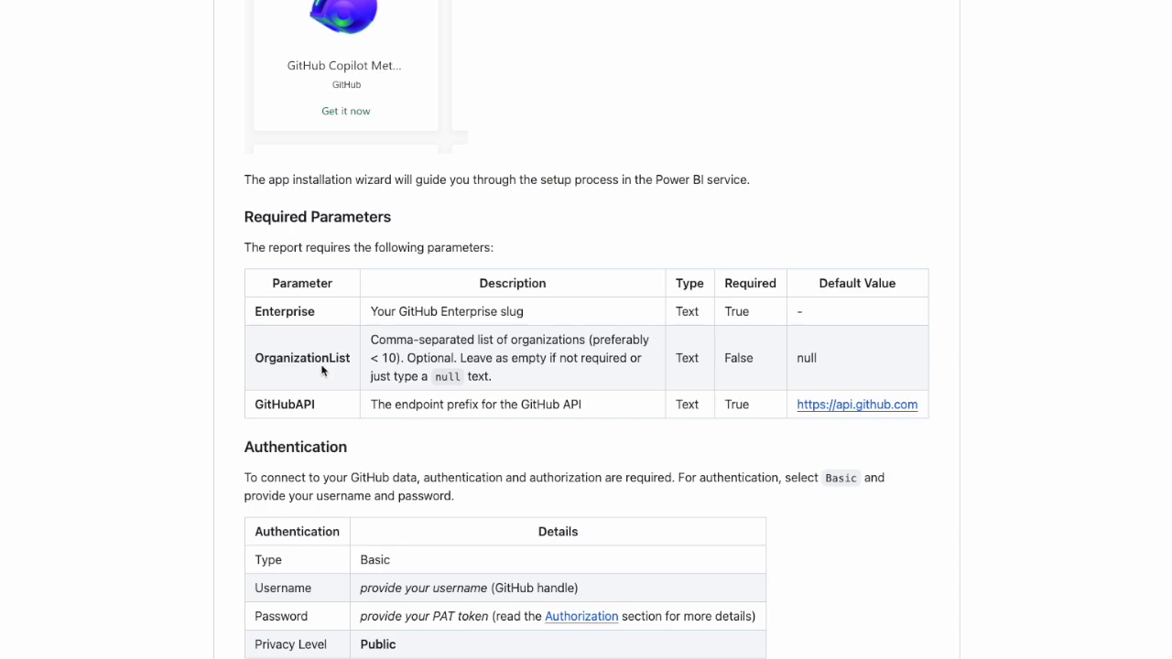
pyautogui.scroll(1, 283, 313)
pyautogui.doubleClick(283, 312)
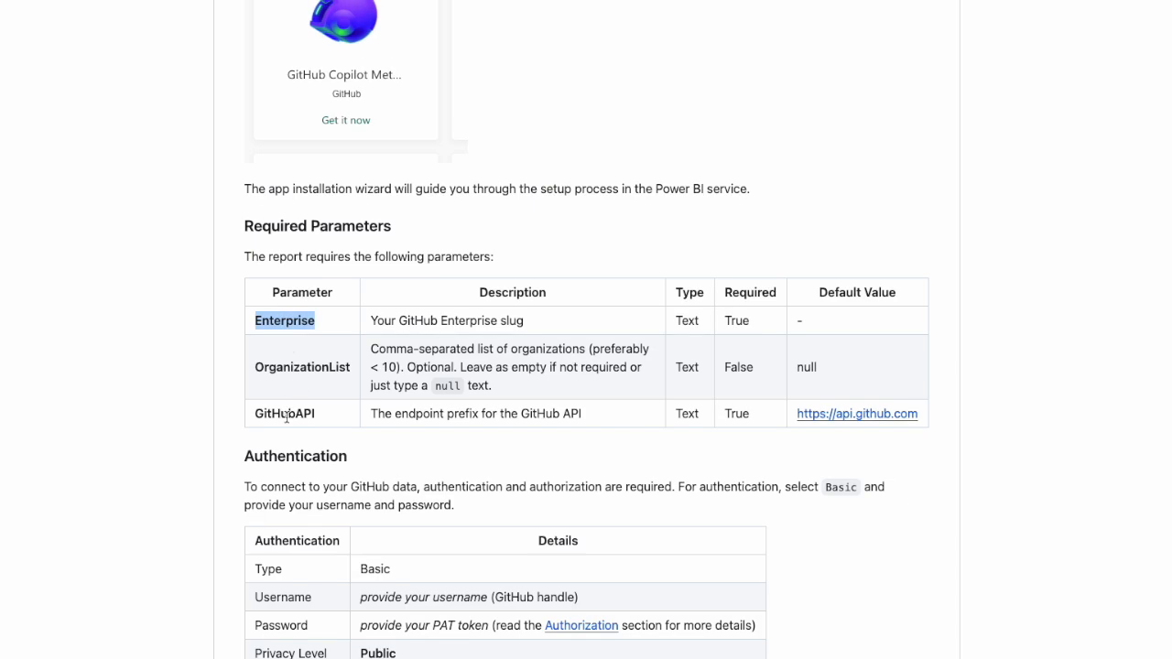
pyautogui.moveTo(254, 414); pyautogui.dragTo(332, 414)
pyautogui.scroll(1, 333, 414)
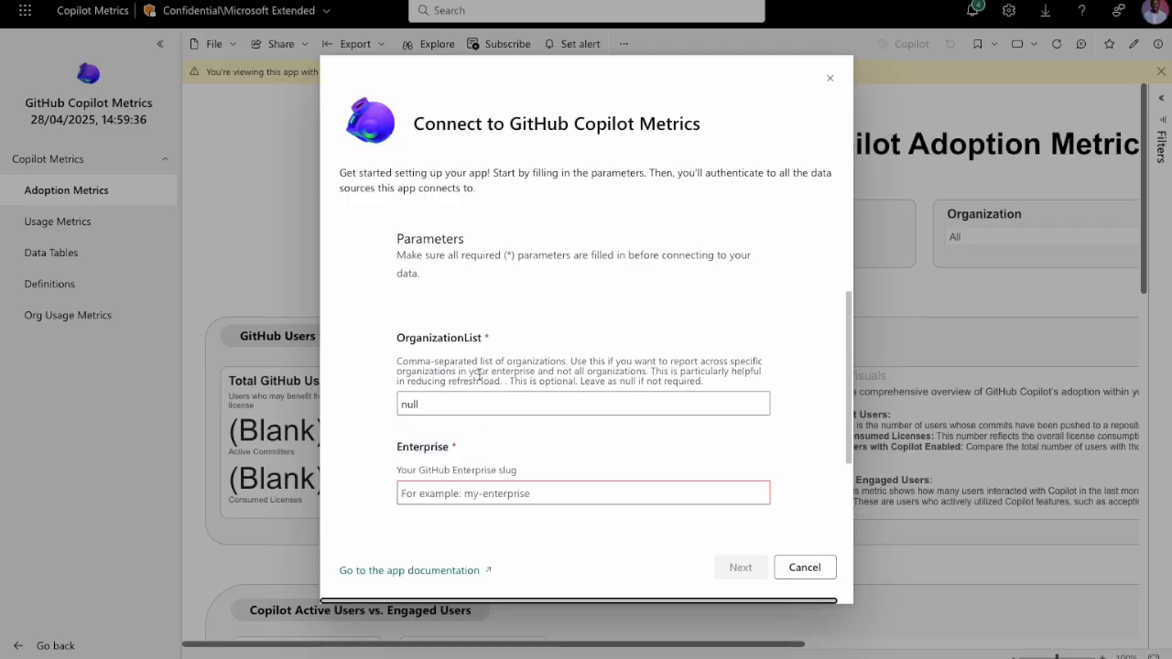
pyautogui.scroll(-3, 481, 359)
pyautogui.scroll(1, 483, 361)
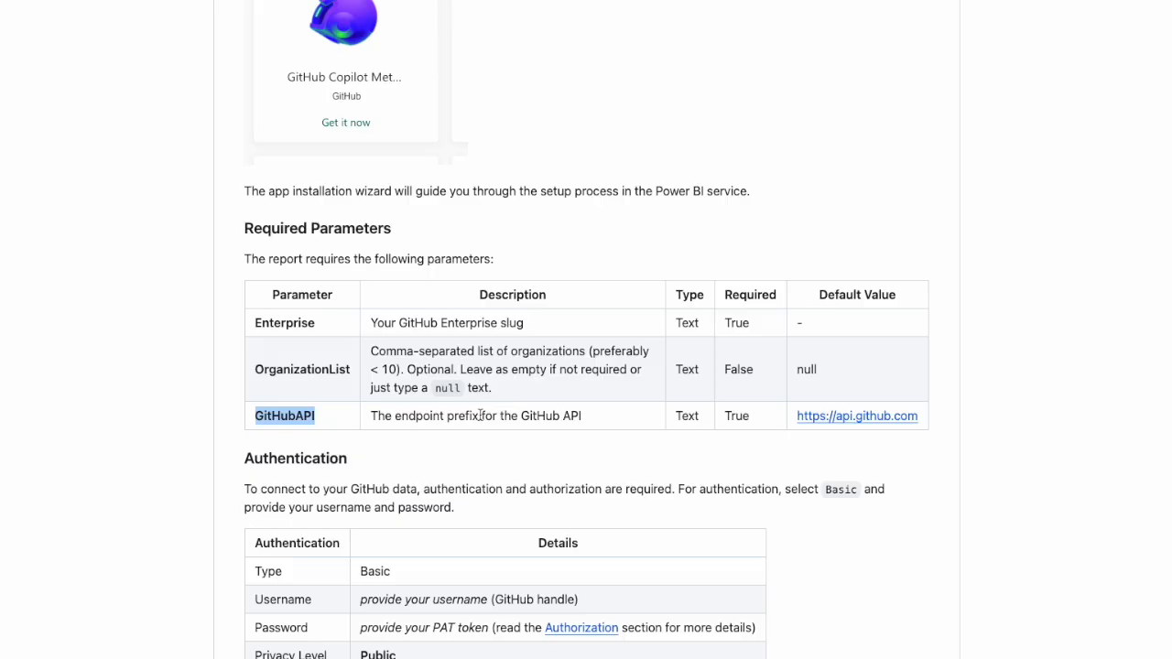
pyautogui.click(432, 443)
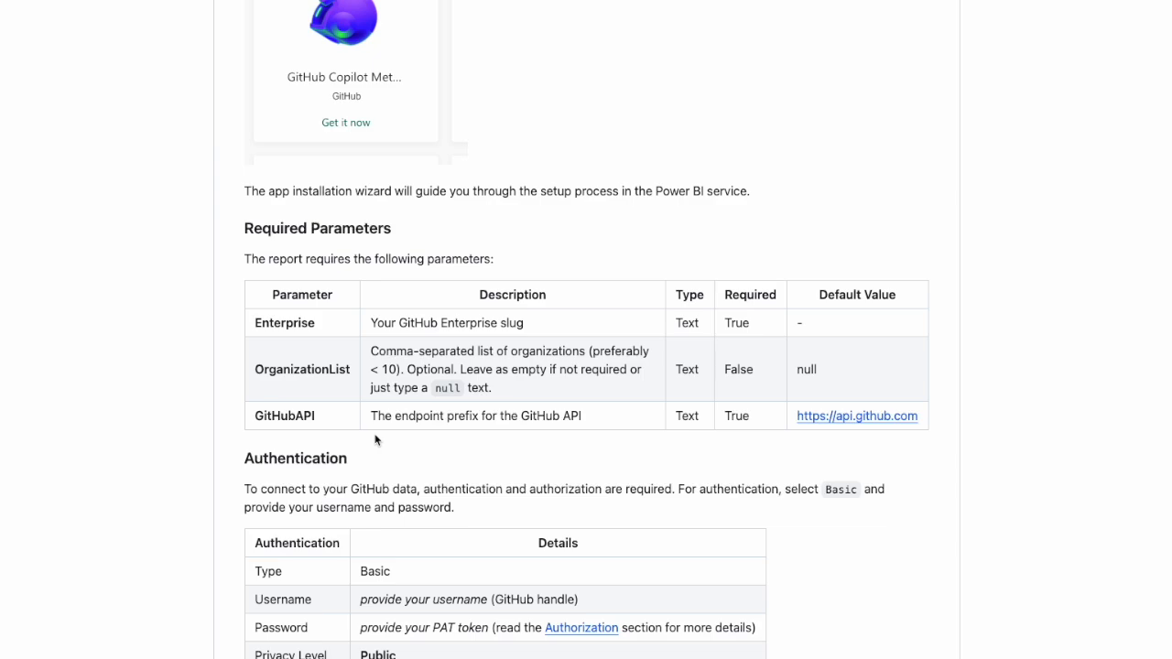
# Examine the Authentication table's requirements for the username, PAT token password and privacy level.
pyautogui.scroll(-3, 104, 436)
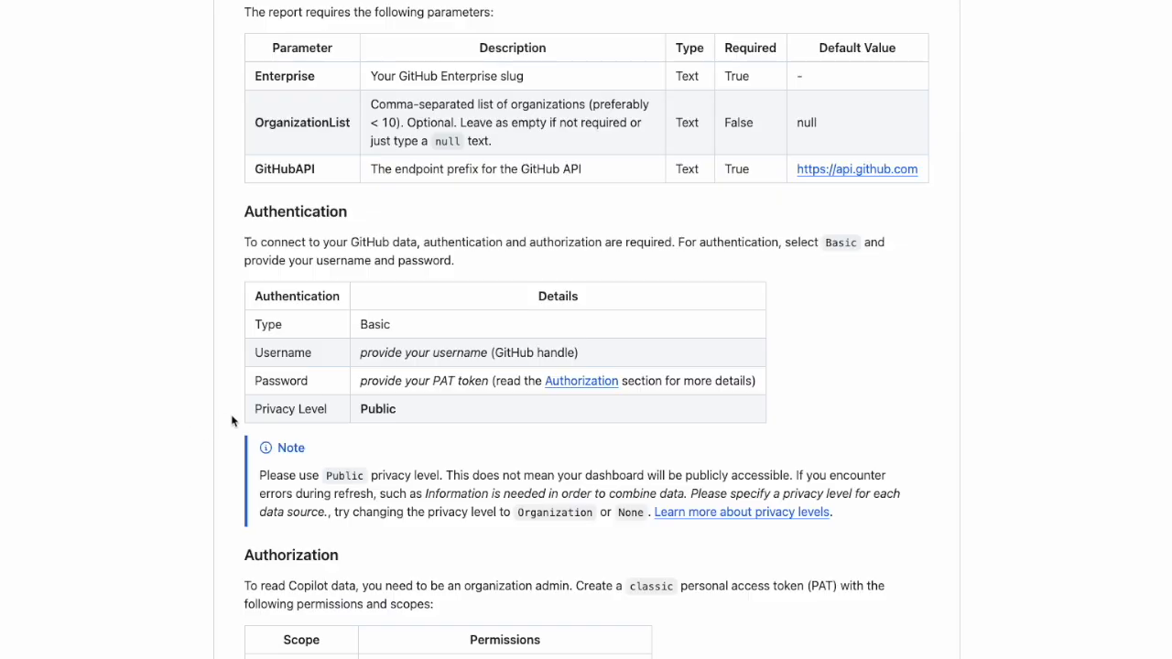
pyautogui.doubleClick(282, 352)
pyautogui.moveTo(361, 354); pyautogui.dragTo(500, 354)
pyautogui.moveTo(361, 381); pyautogui.dragTo(483, 381)
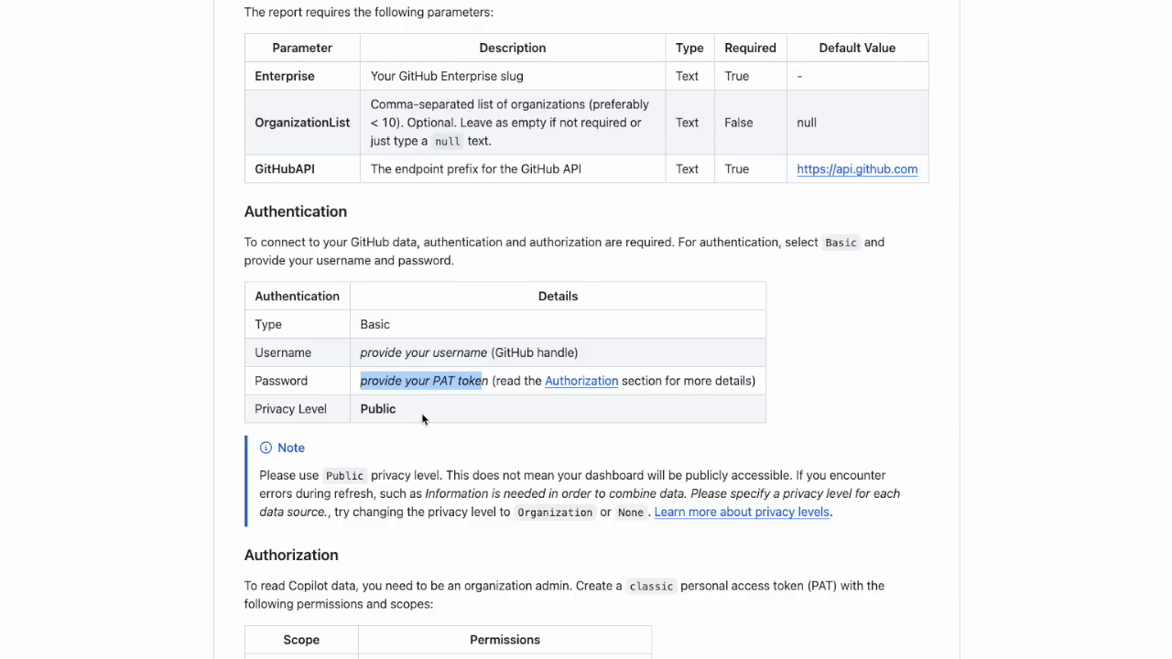
pyautogui.moveTo(362, 409); pyautogui.dragTo(398, 412)
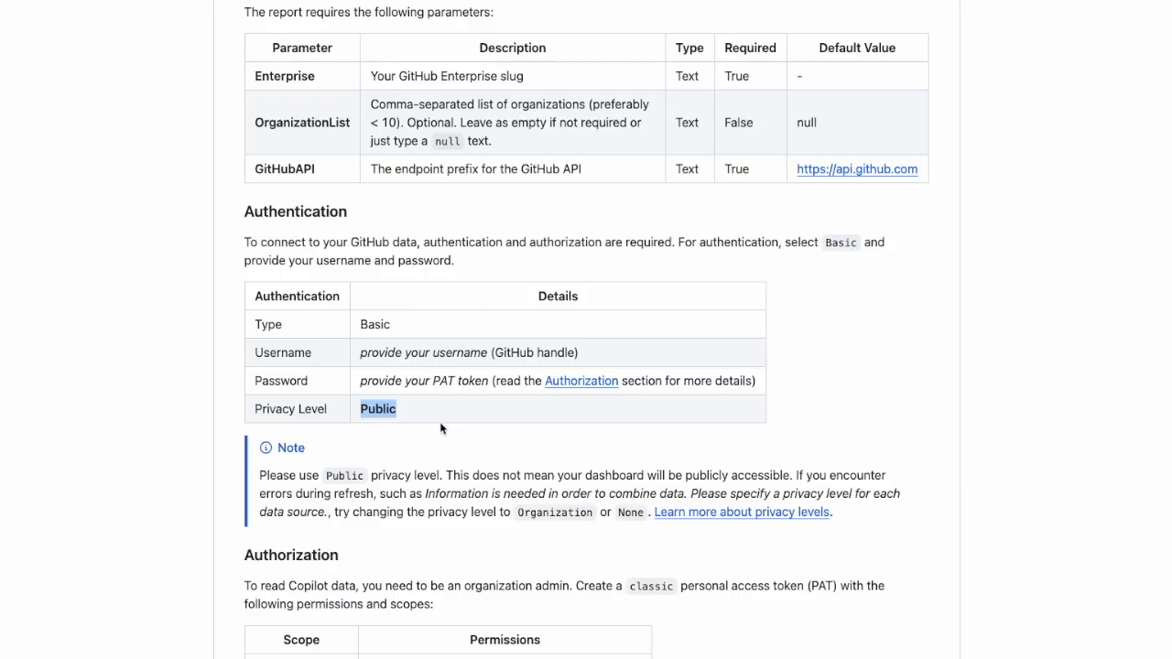
# Examine the Authorization section's classic token scopes and permissions for admin:org, admin:enterprise and copilot.
pyautogui.scroll(-2, 435, 431)
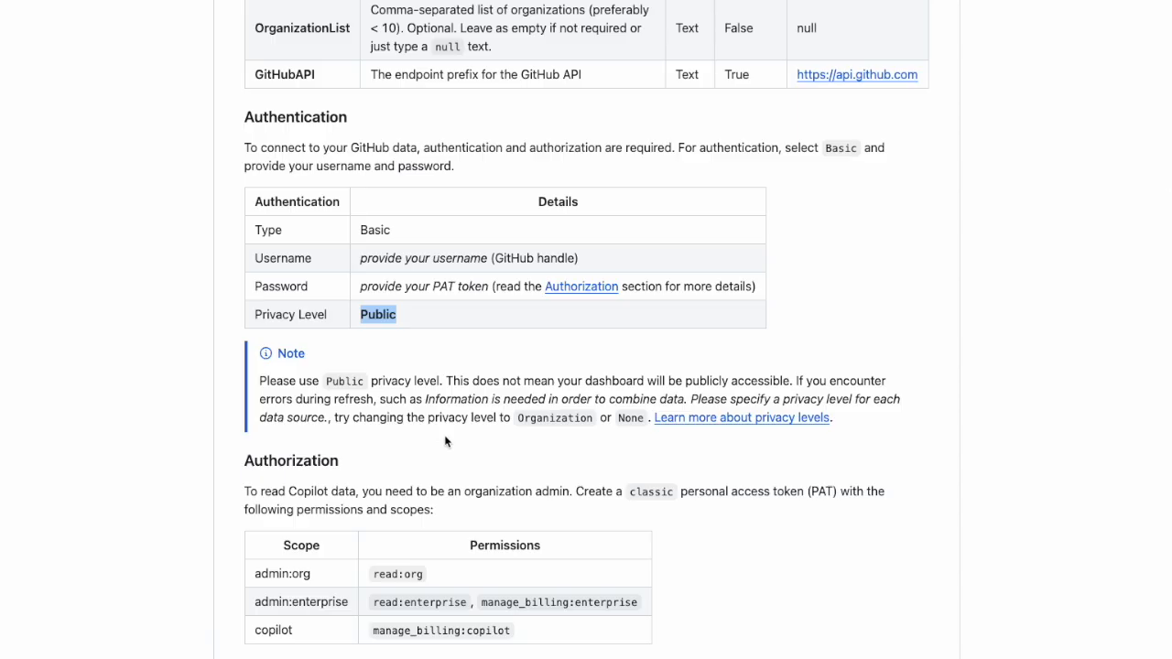
pyautogui.scroll(-3, 445, 439)
pyautogui.scroll(-1, 447, 435)
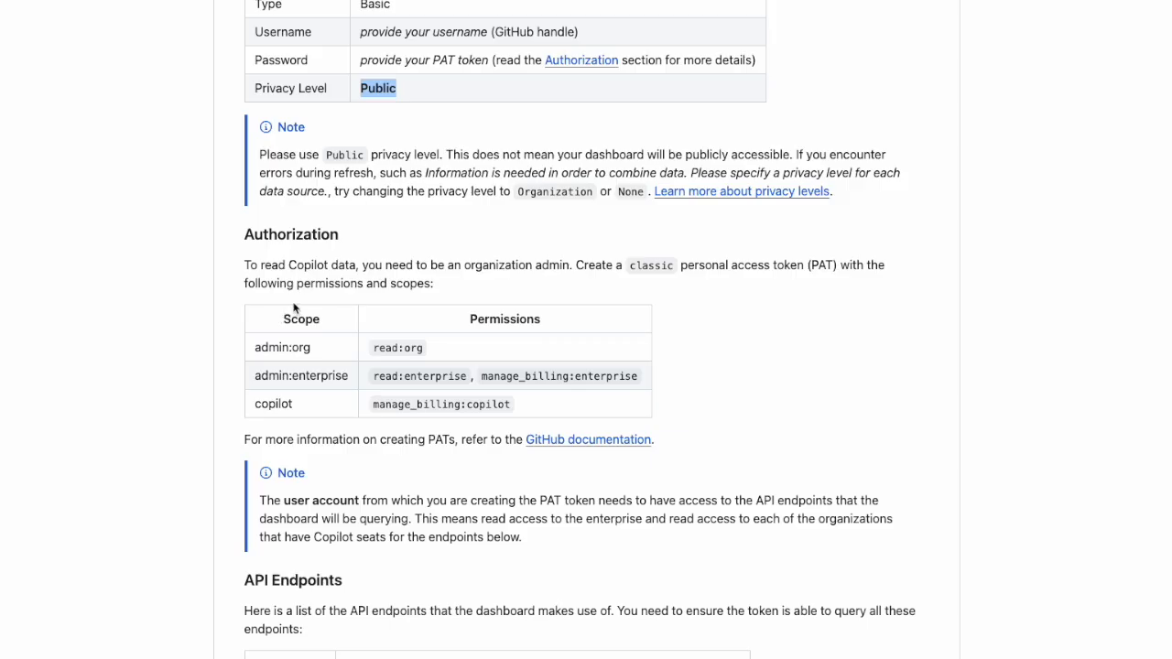
pyautogui.scroll(2, 296, 308)
pyautogui.moveTo(361, 143); pyautogui.dragTo(466, 141)
pyautogui.click(466, 141)
pyautogui.scroll(1, 466, 141)
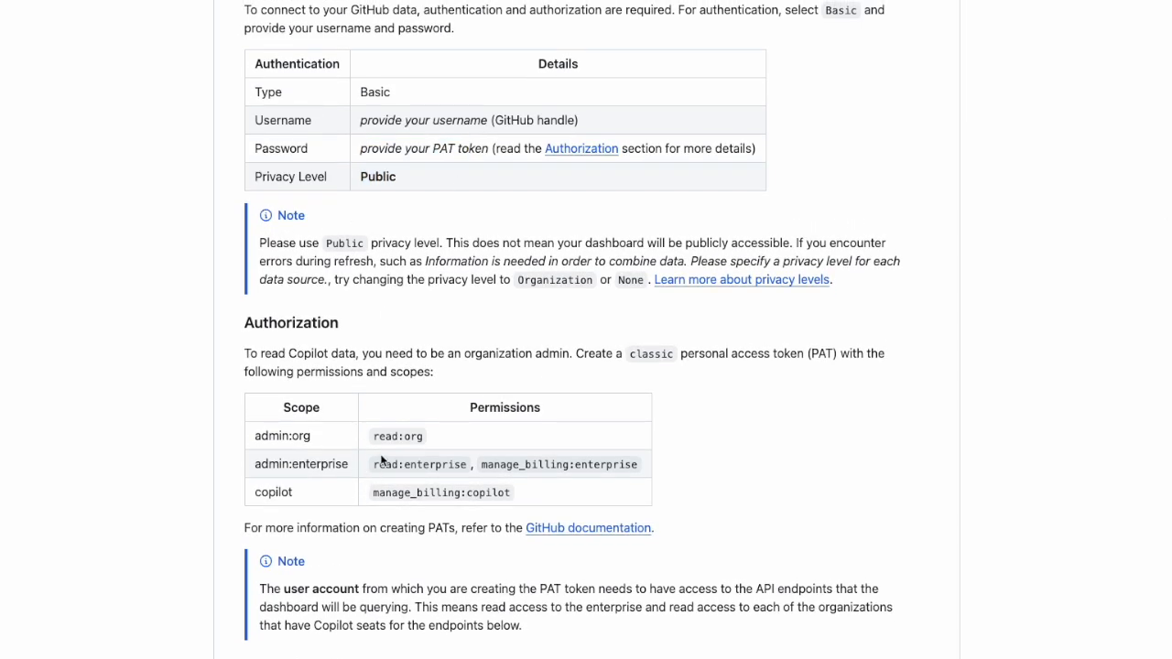
pyautogui.scroll(-1, 380, 495)
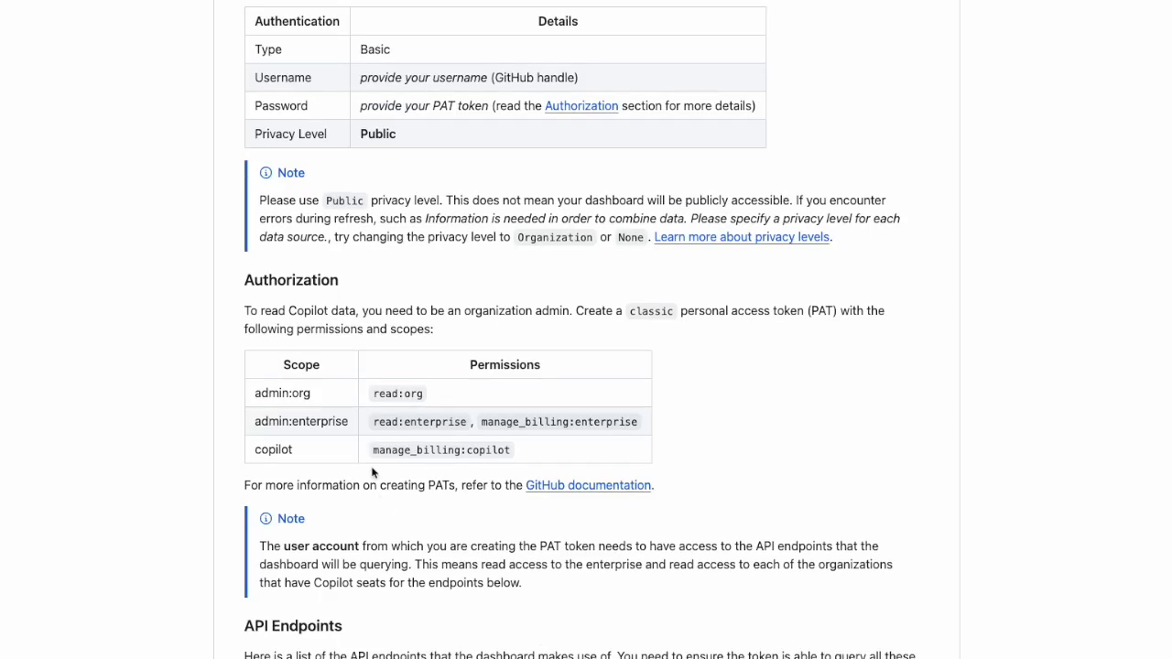
pyautogui.moveTo(371, 450); pyautogui.dragTo(514, 456)
pyautogui.click(514, 456)
pyautogui.scroll(1, 514, 456)
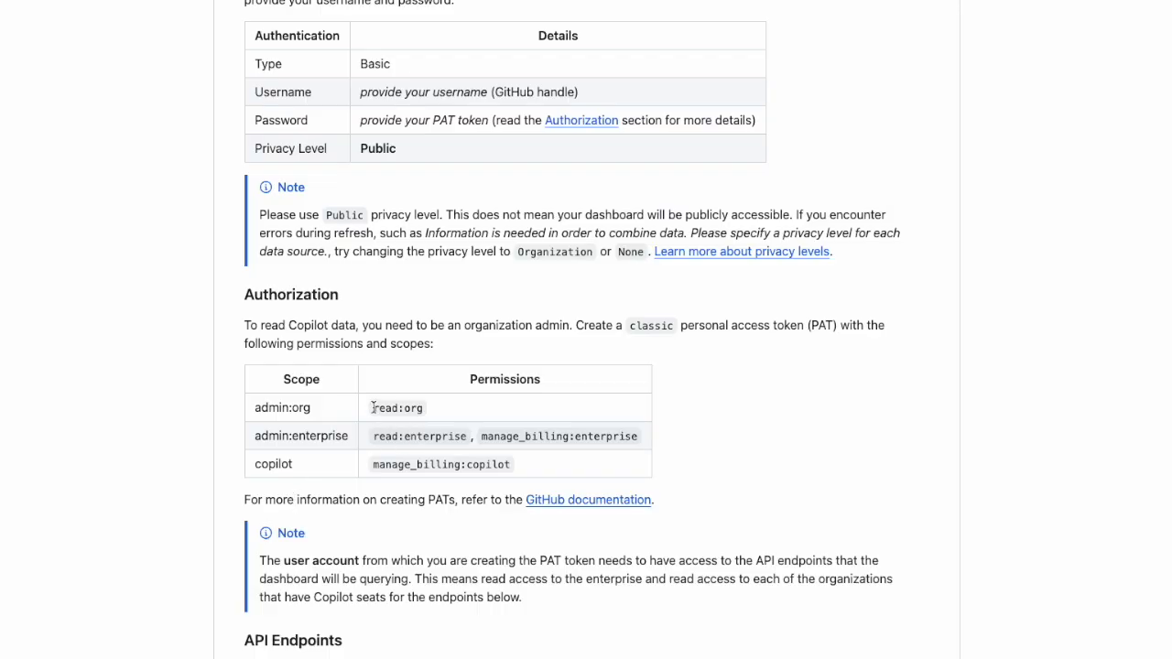
pyautogui.scroll(-1, 378, 438)
pyautogui.moveTo(435, 432); pyautogui.dragTo(612, 430)
pyautogui.click(505, 430)
pyautogui.moveTo(374, 403); pyautogui.dragTo(426, 404)
pyautogui.scroll(1, 429, 405)
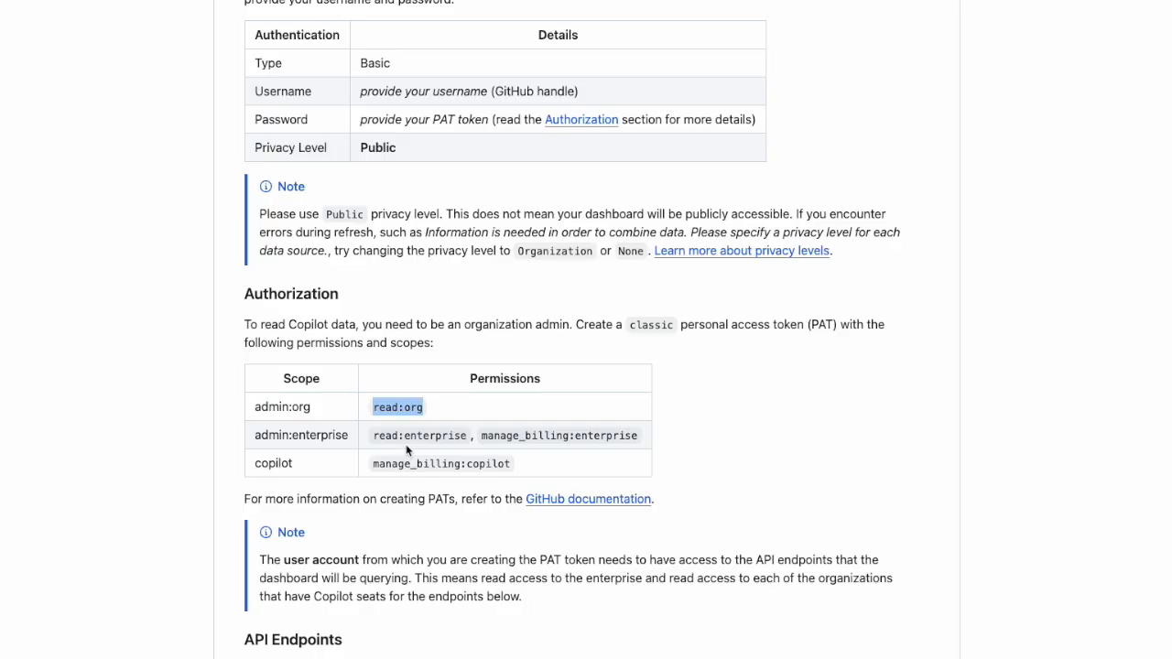
pyautogui.click(391, 476)
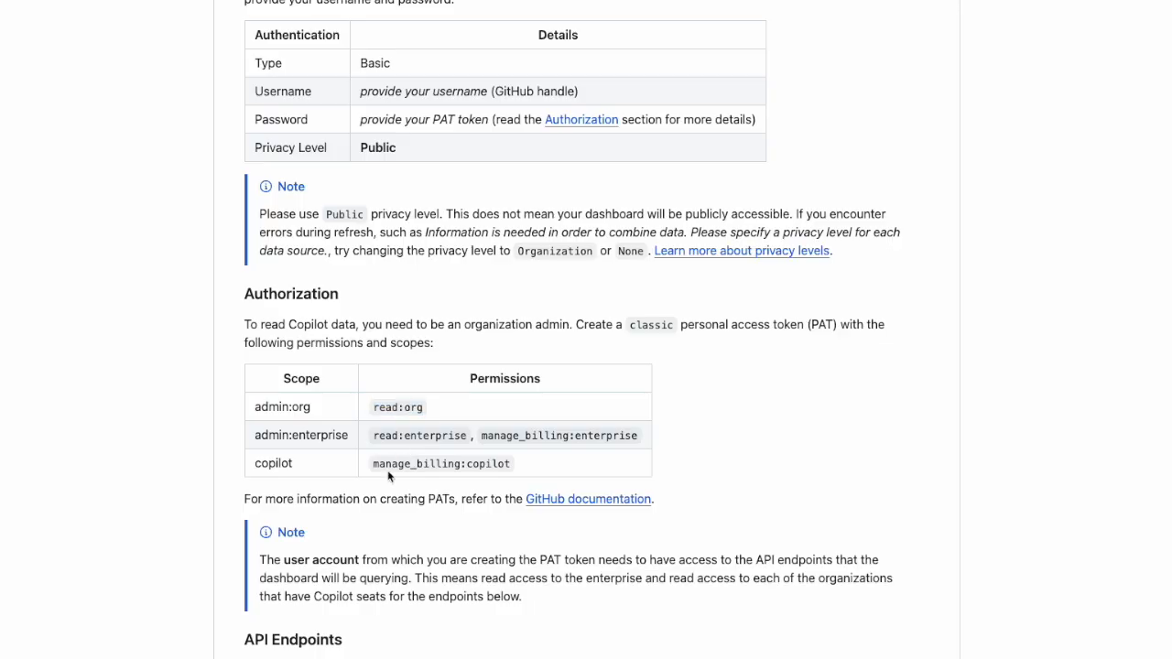
# Open the documentation for the "Get Copilot metrics for an enterprise" endpoint and examine its request example and enterprise path placeholder.
pyautogui.scroll(-3, 372, 501)
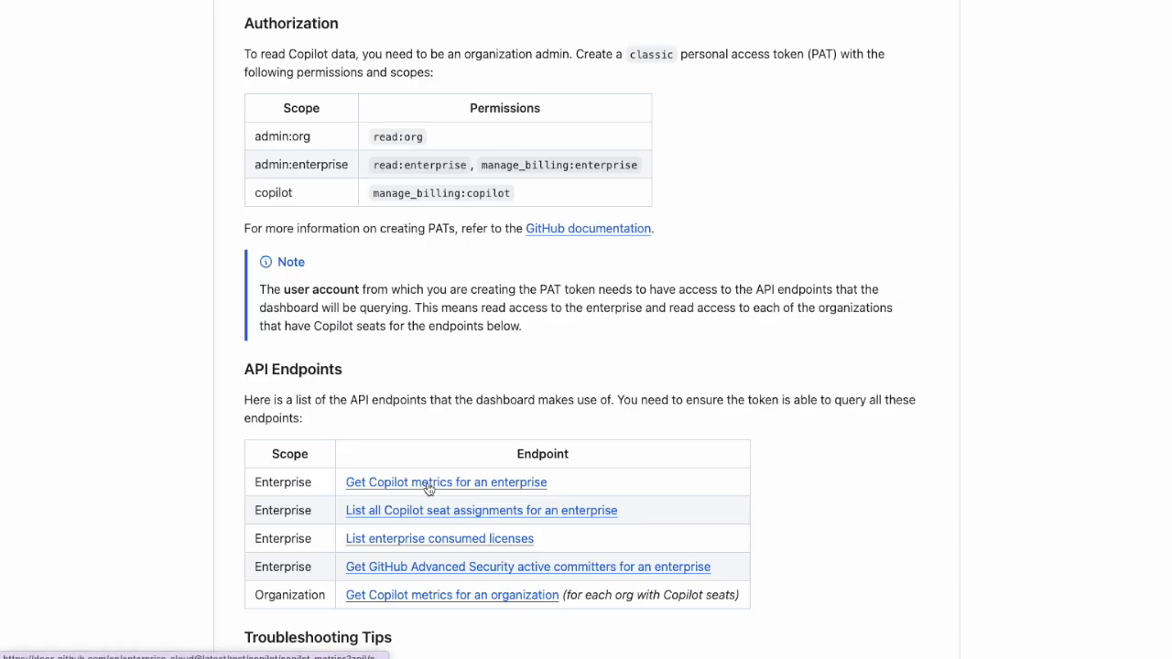
pyautogui.scroll(-1, 429, 487)
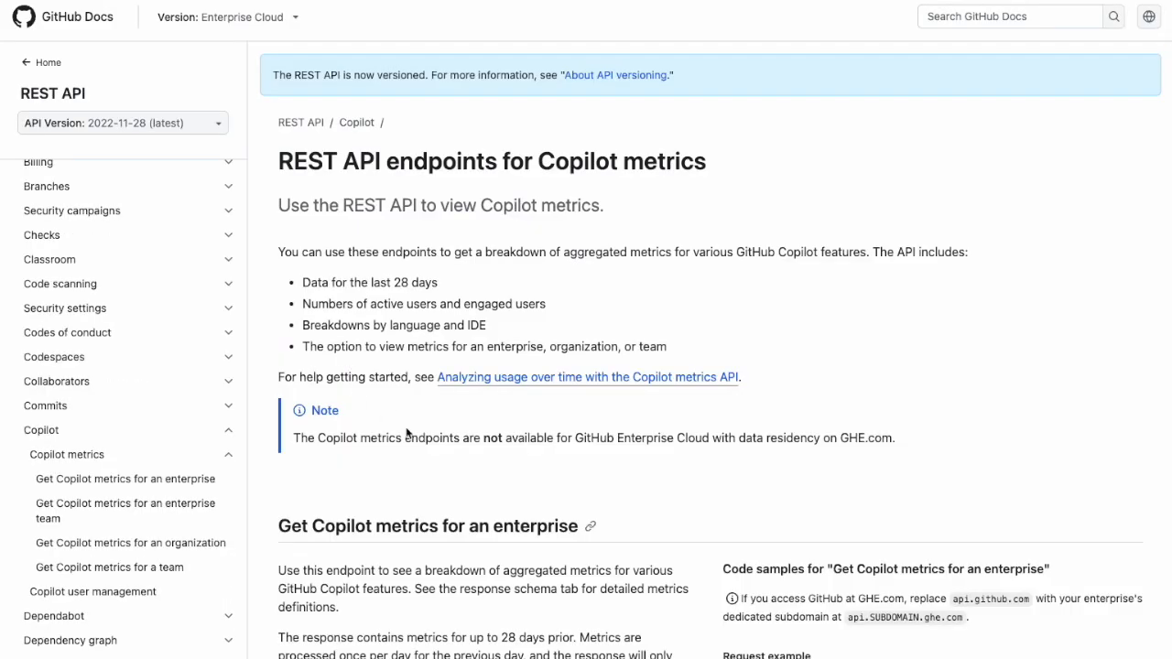
pyautogui.scroll(-2, 386, 420)
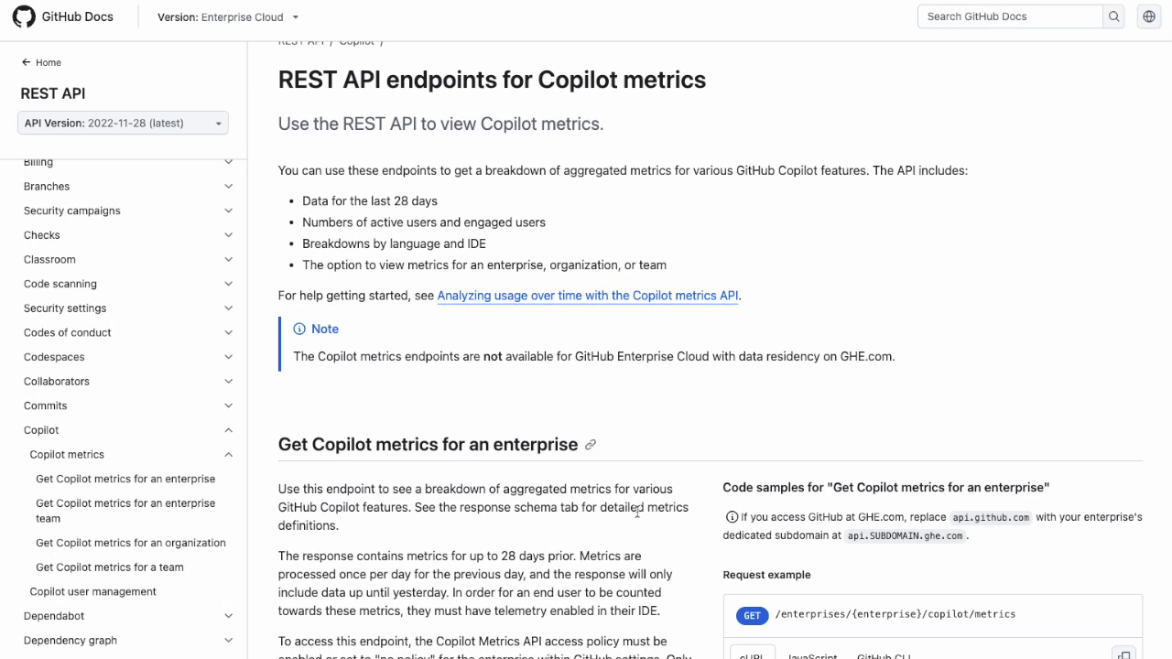
pyautogui.scroll(-2, 637, 511)
pyautogui.moveTo(777, 512); pyautogui.dragTo(1017, 509)
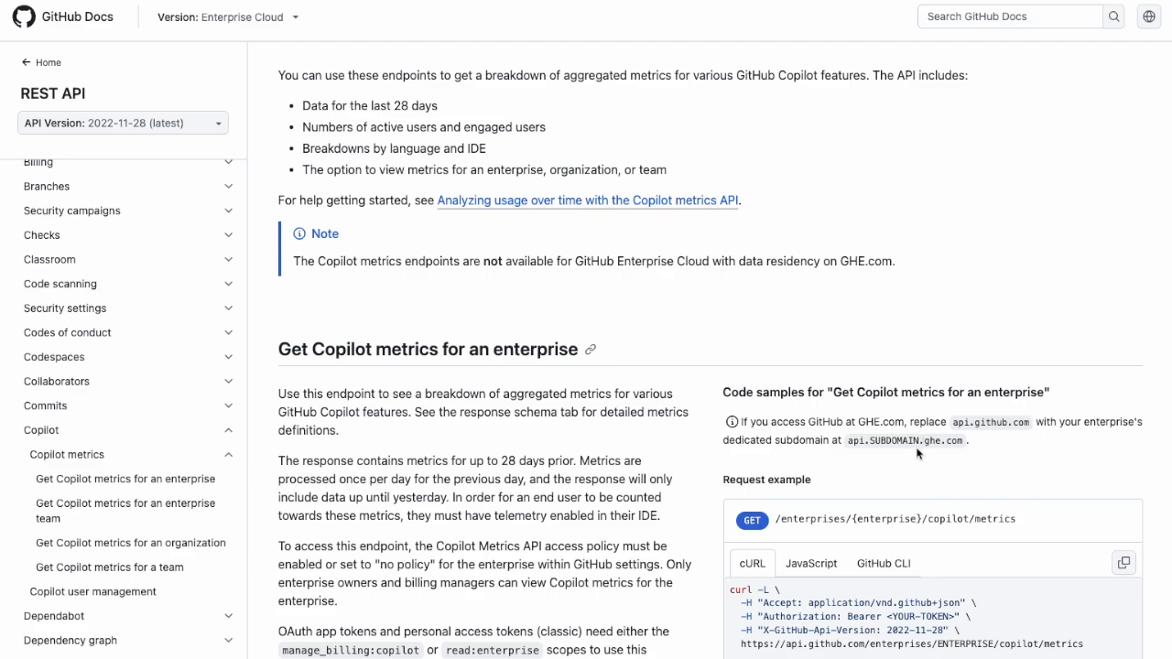
pyautogui.scroll(-2, 859, 441)
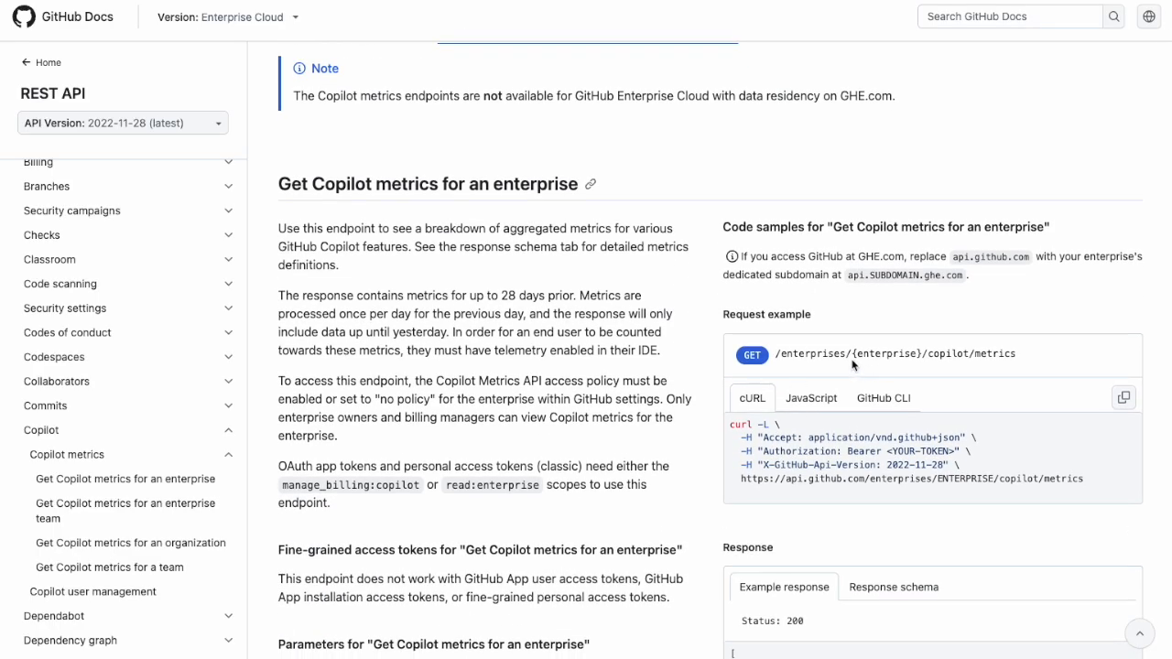
pyautogui.moveTo(852, 355); pyautogui.dragTo(923, 365)
pyautogui.scroll(1, 923, 354)
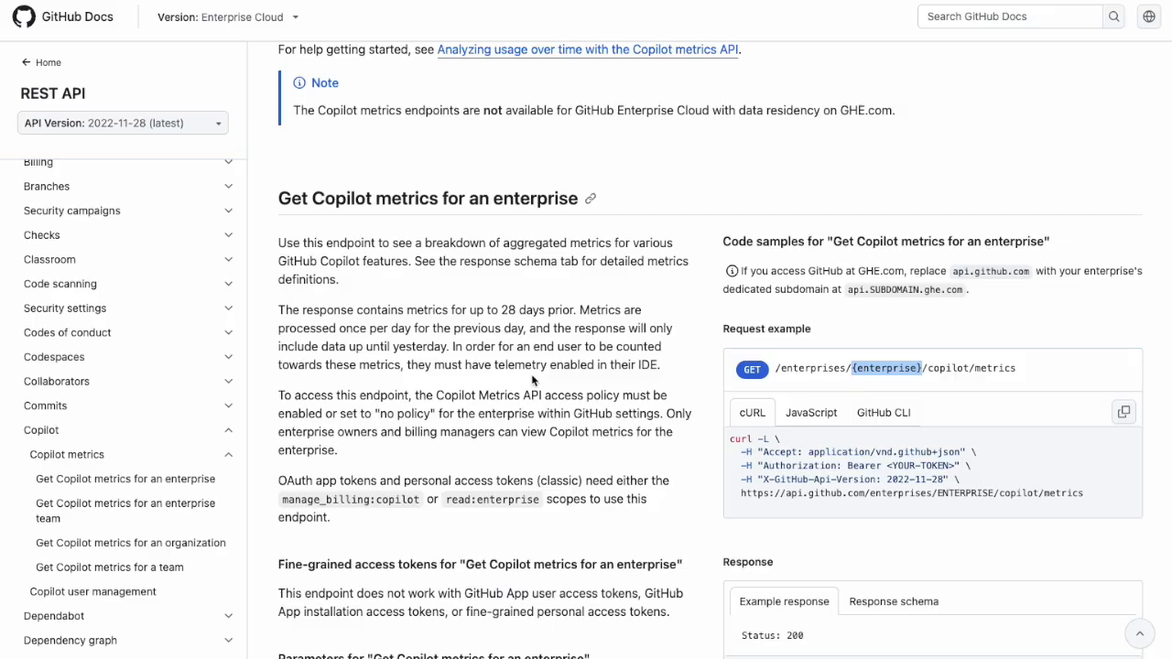
# Read the classic and fine-grained access token requirements for the enterprise Copilot metrics endpoint.
pyautogui.scroll(-1, 534, 380)
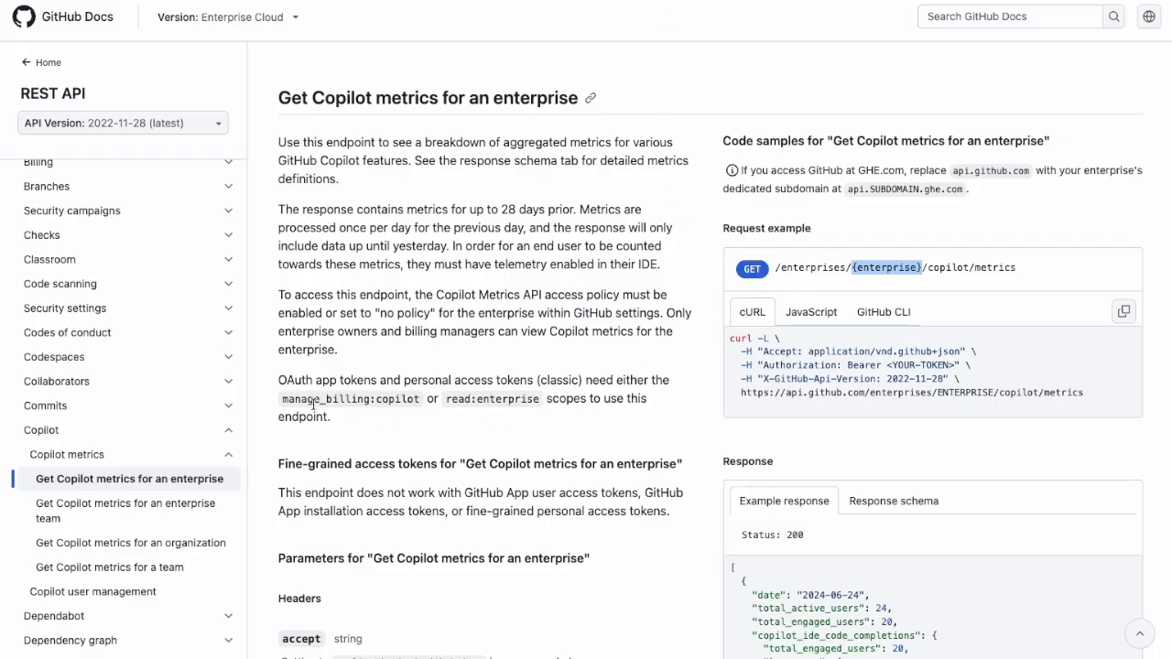
pyautogui.moveTo(281, 392); pyautogui.dragTo(337, 413)
pyautogui.scroll(-3, 337, 413)
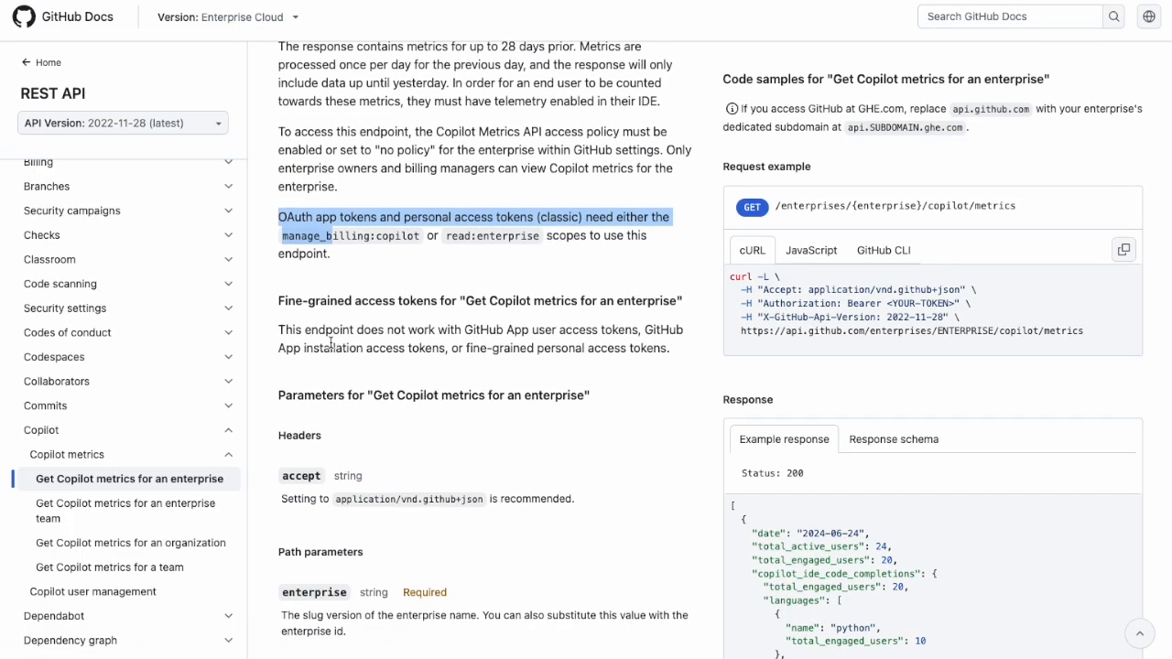
pyautogui.moveTo(332, 343); pyautogui.dragTo(559, 351)
pyautogui.scroll(-1, 644, 397)
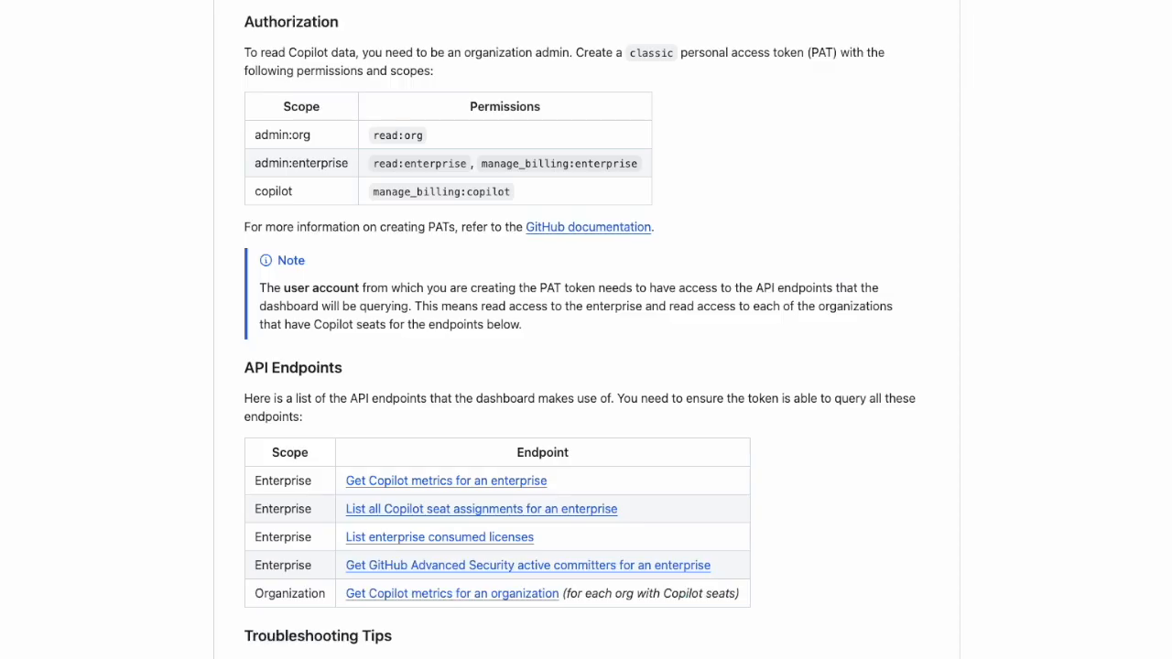
# Open the documentation for the "List enterprise consumed licenses" endpoint from the API Endpoints list.
pyautogui.rightClick(419, 543)
pyautogui.click(487, 394)
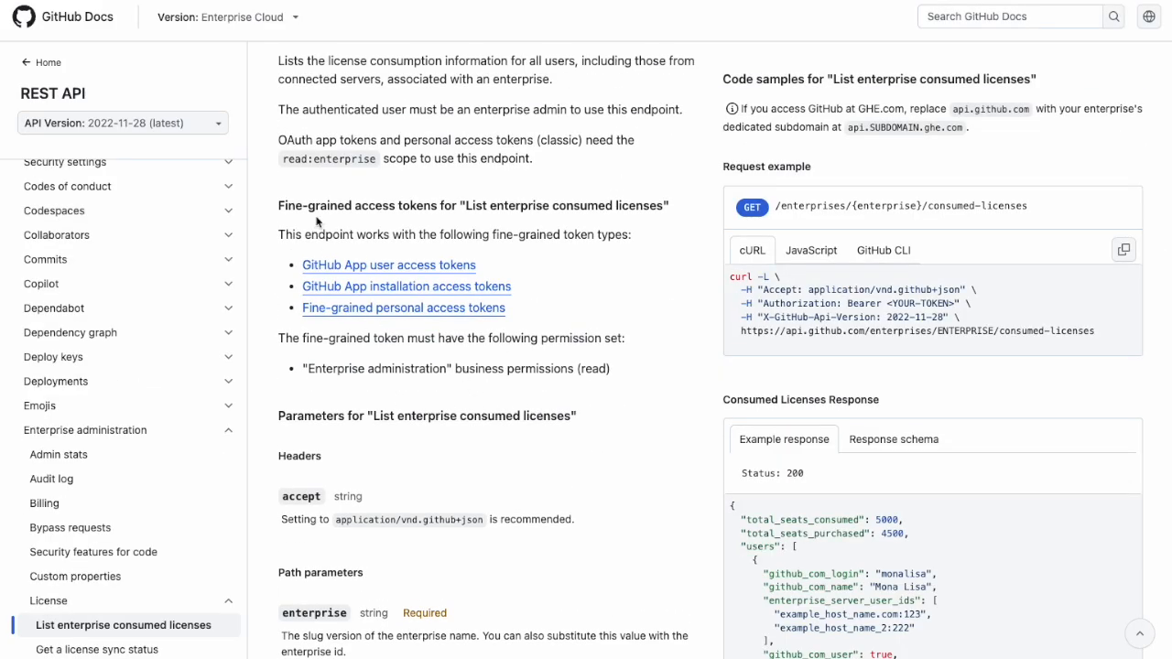
# Read the fine-grained token types, permission set and classic token scope required by the "List enterprise consumed licenses" endpoint.
pyautogui.moveTo(278, 235); pyautogui.dragTo(582, 236)
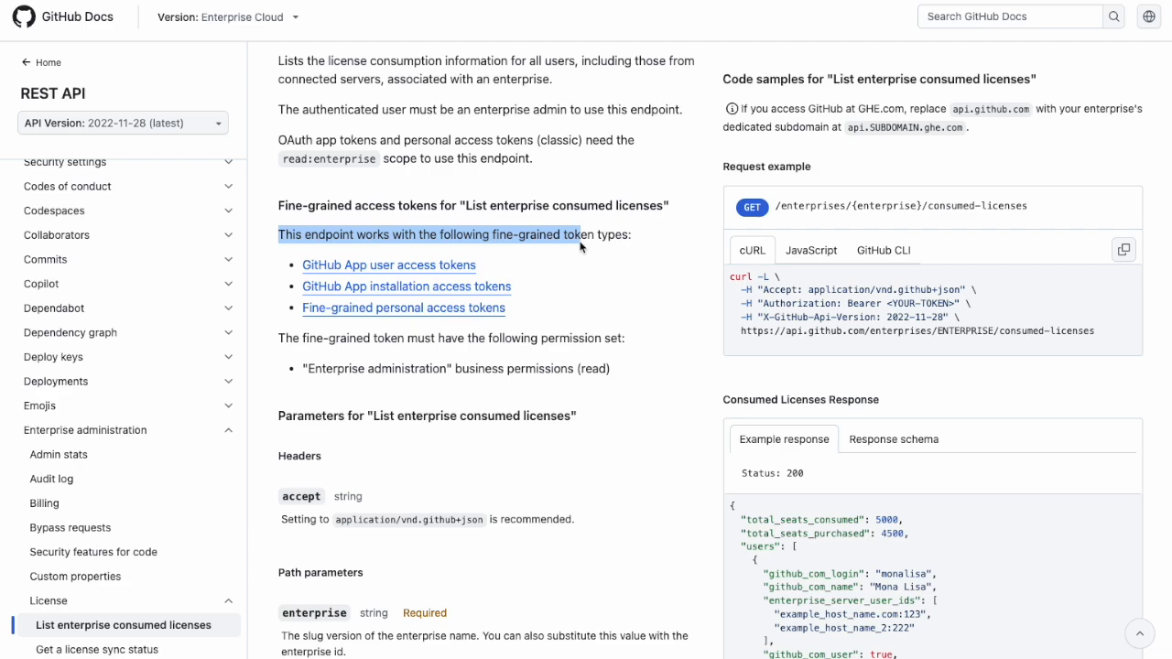
pyautogui.moveTo(396, 371); pyautogui.dragTo(614, 373)
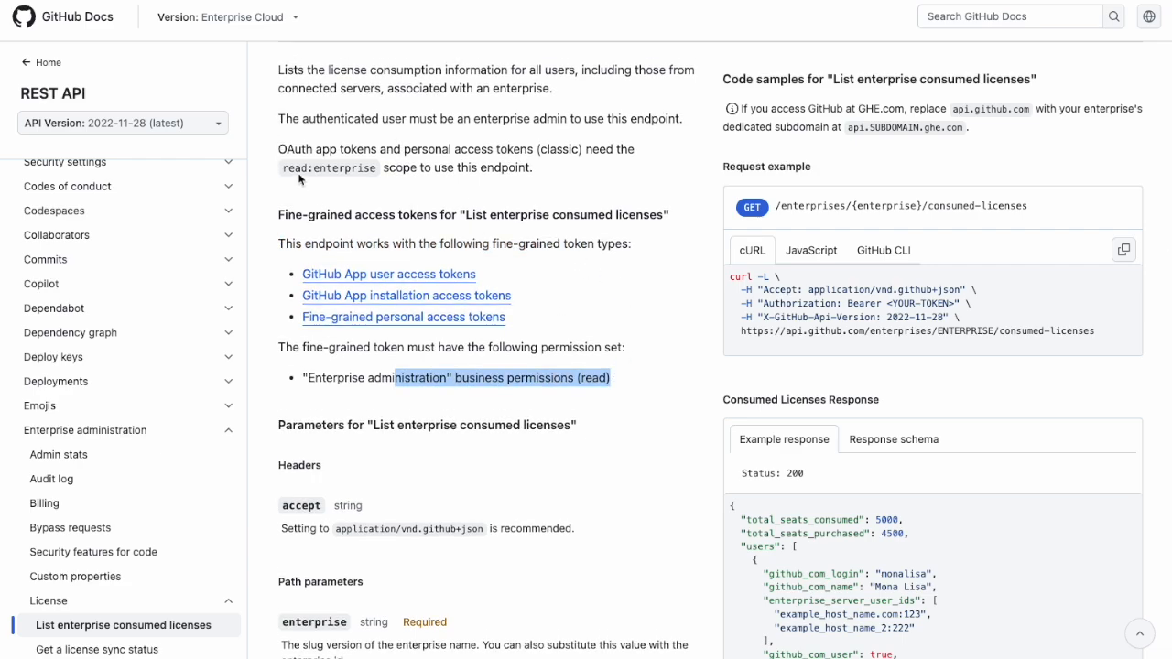
pyautogui.moveTo(283, 168); pyautogui.dragTo(386, 167)
pyautogui.scroll(-1, 388, 166)
pyautogui.scroll(1, 387, 165)
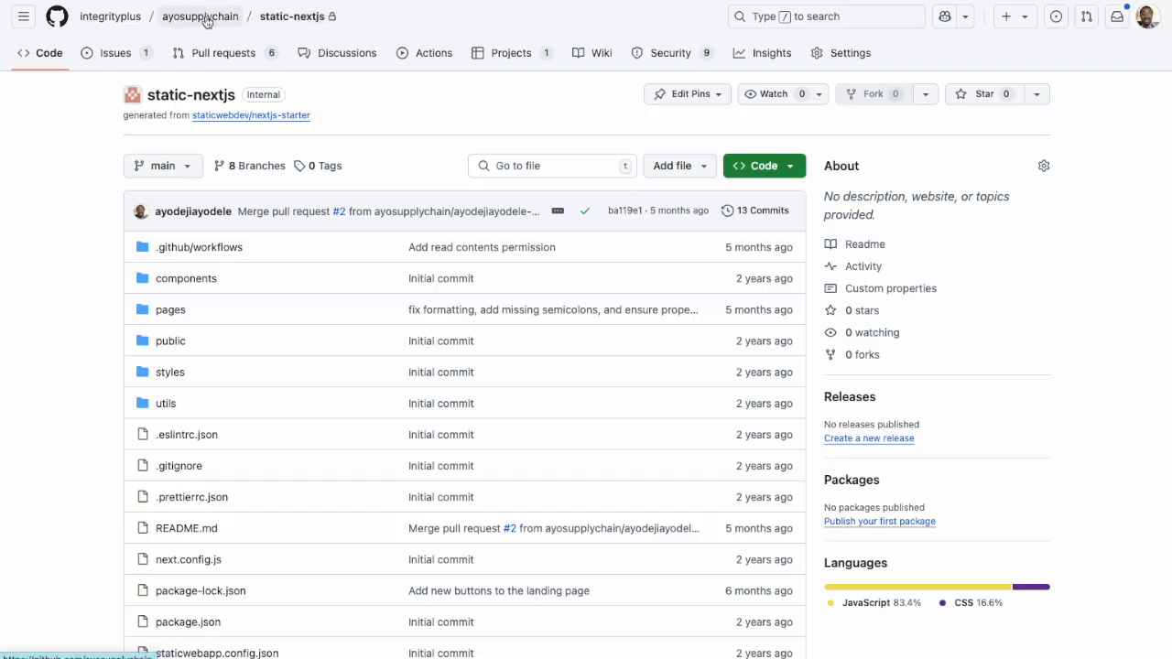
# Examine the organization and enterprise slugs in the static-nextjs repository's path, highlighting the enterprise slug integrityplus.
pyautogui.moveTo(207, 21)
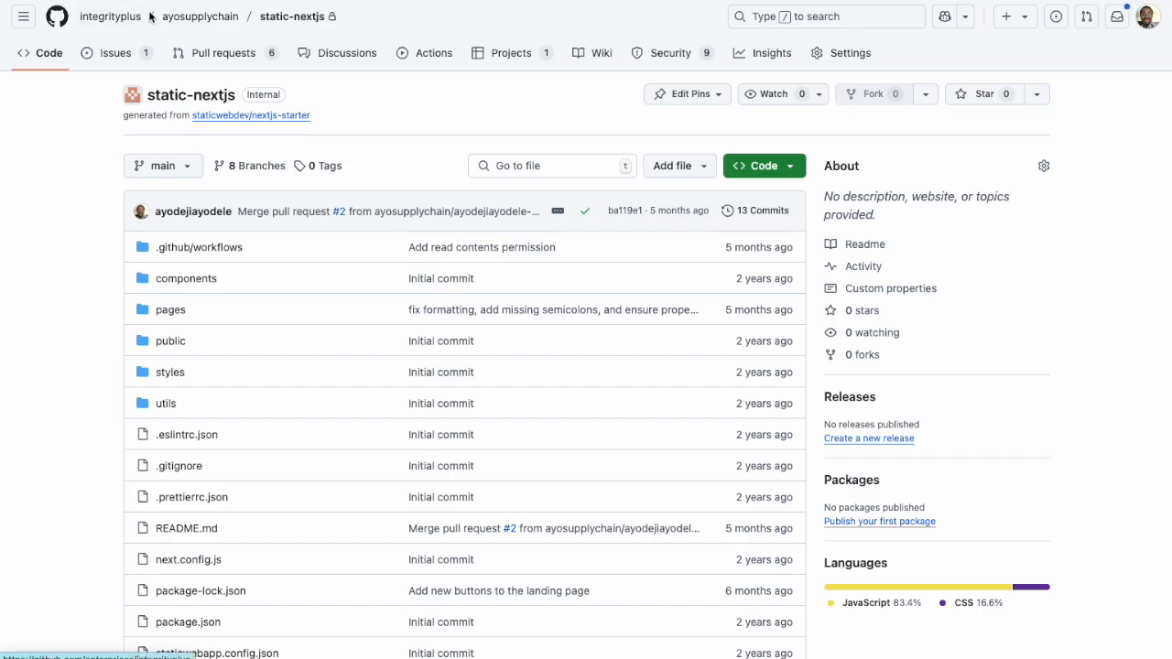
pyautogui.moveTo(144, 17); pyautogui.dragTo(80, 16)
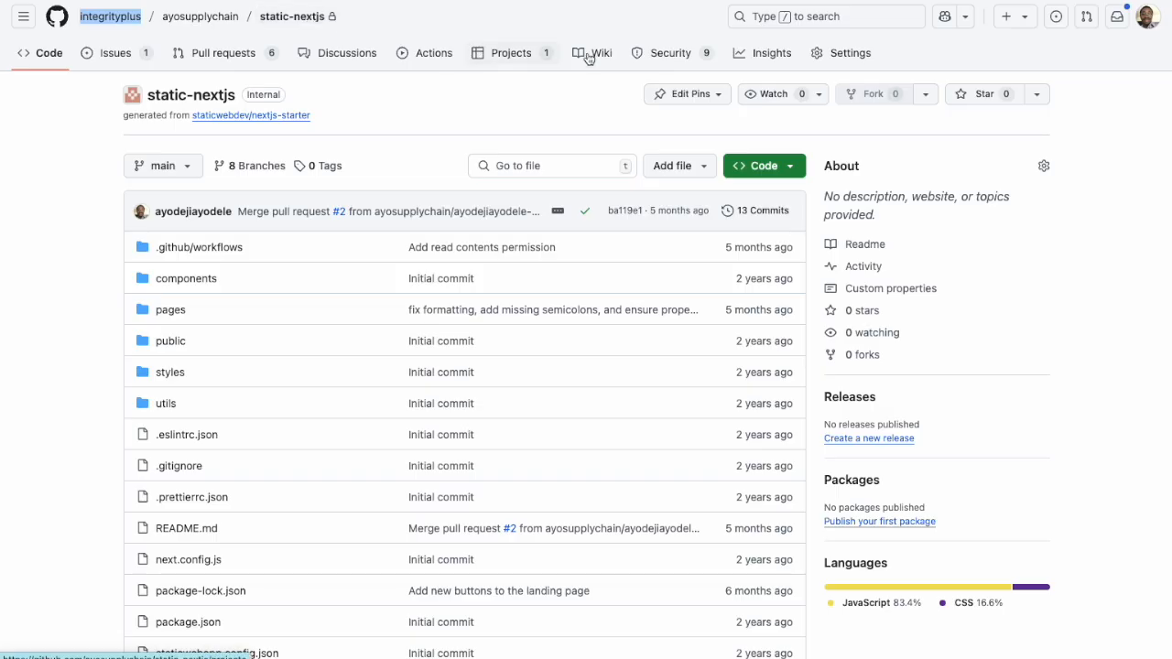
# Open the list of classic personal access tokens in the account's developer settings.
pyautogui.click(1146, 18)
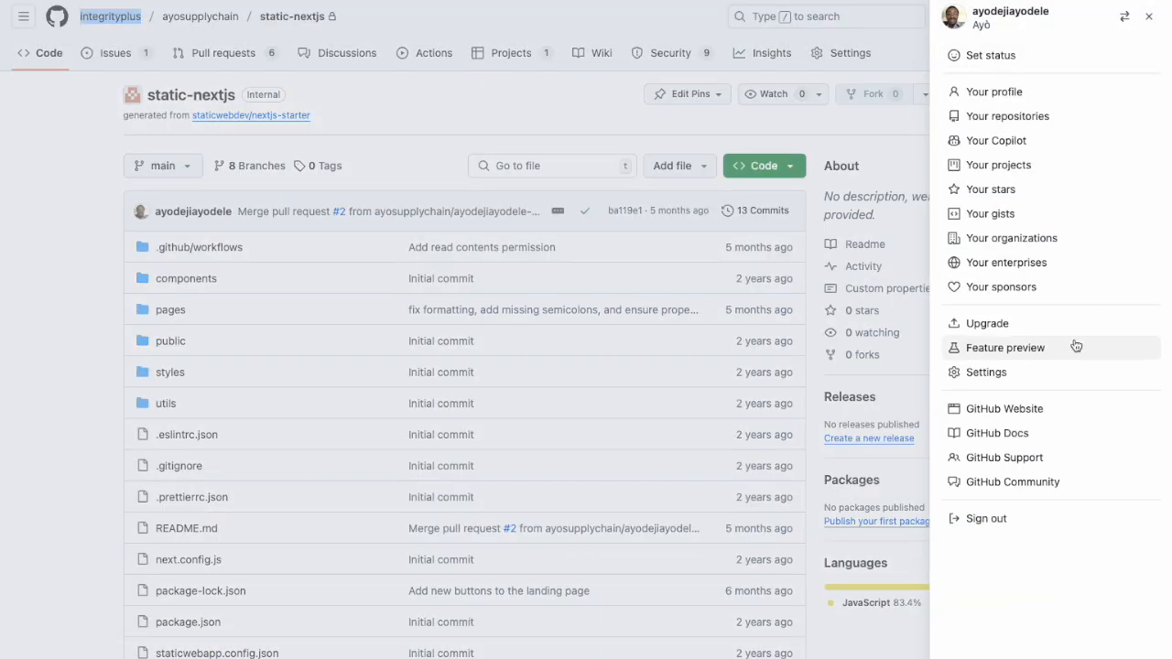
pyautogui.click(1003, 379)
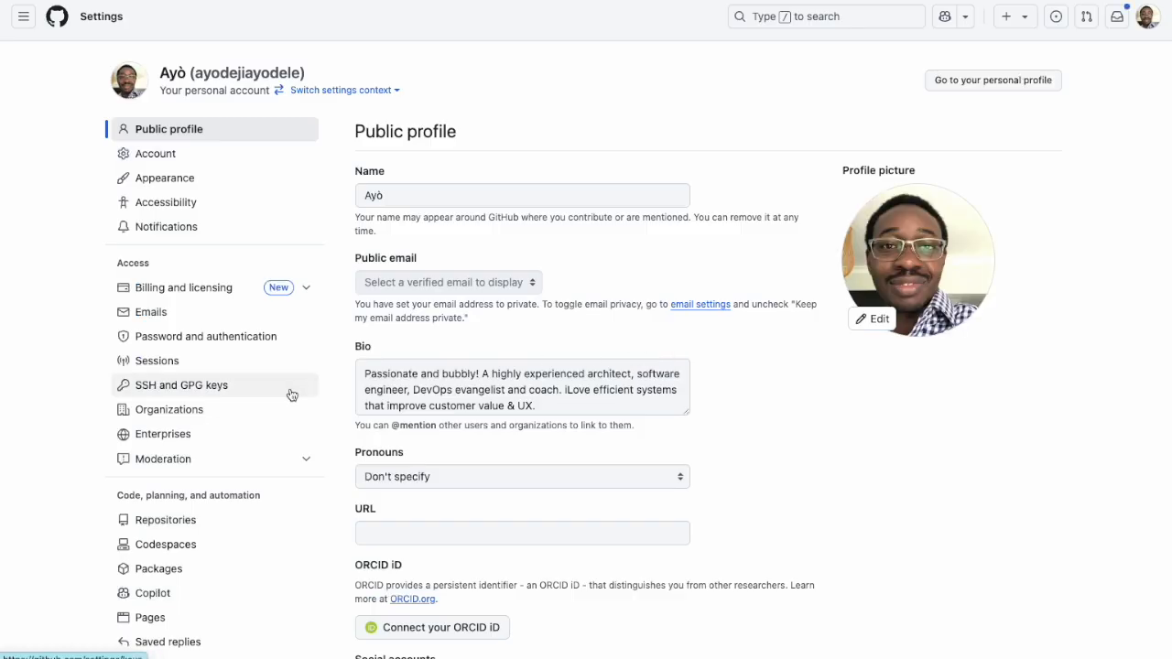
pyautogui.scroll(-5, 266, 403)
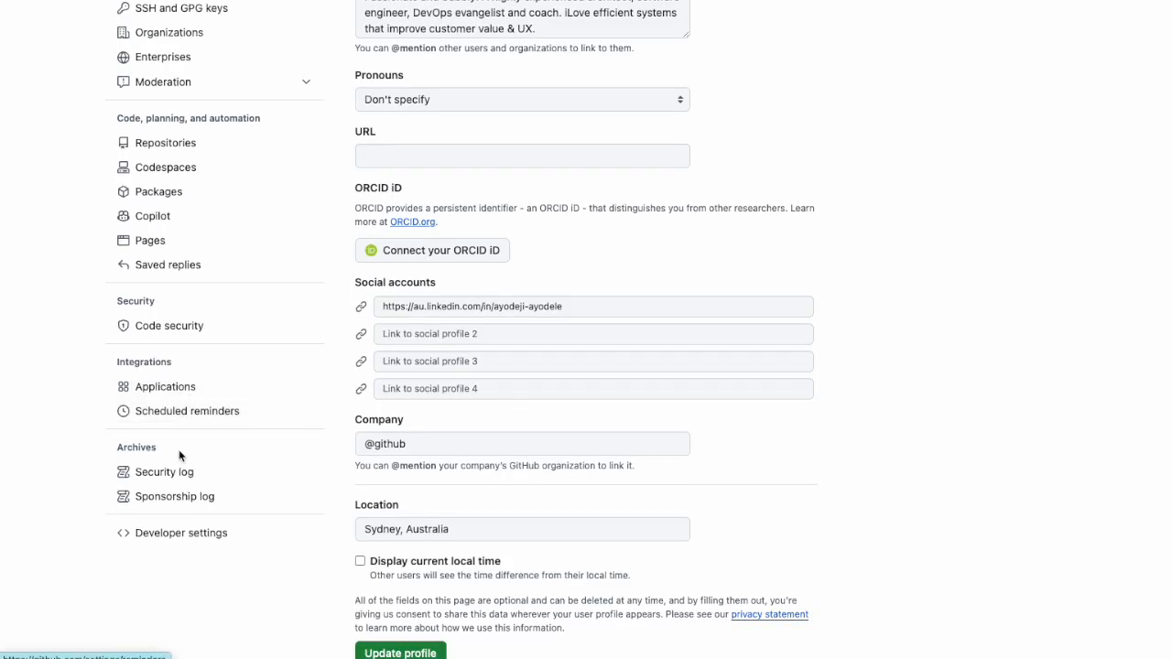
pyautogui.click(174, 538)
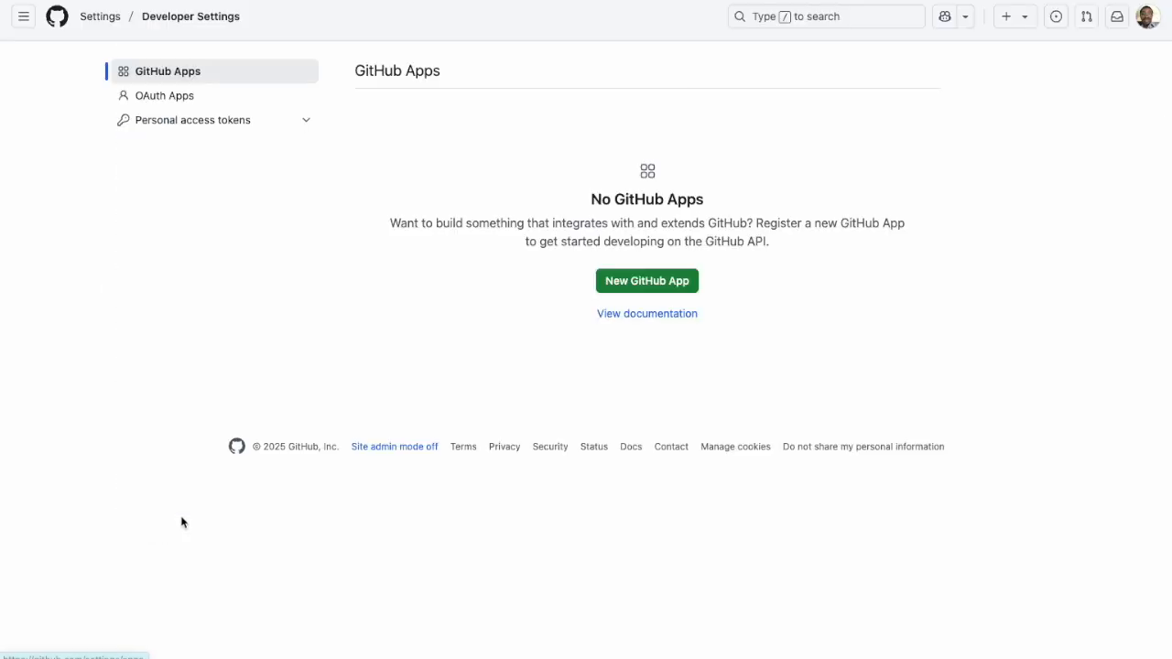
pyautogui.click(175, 121)
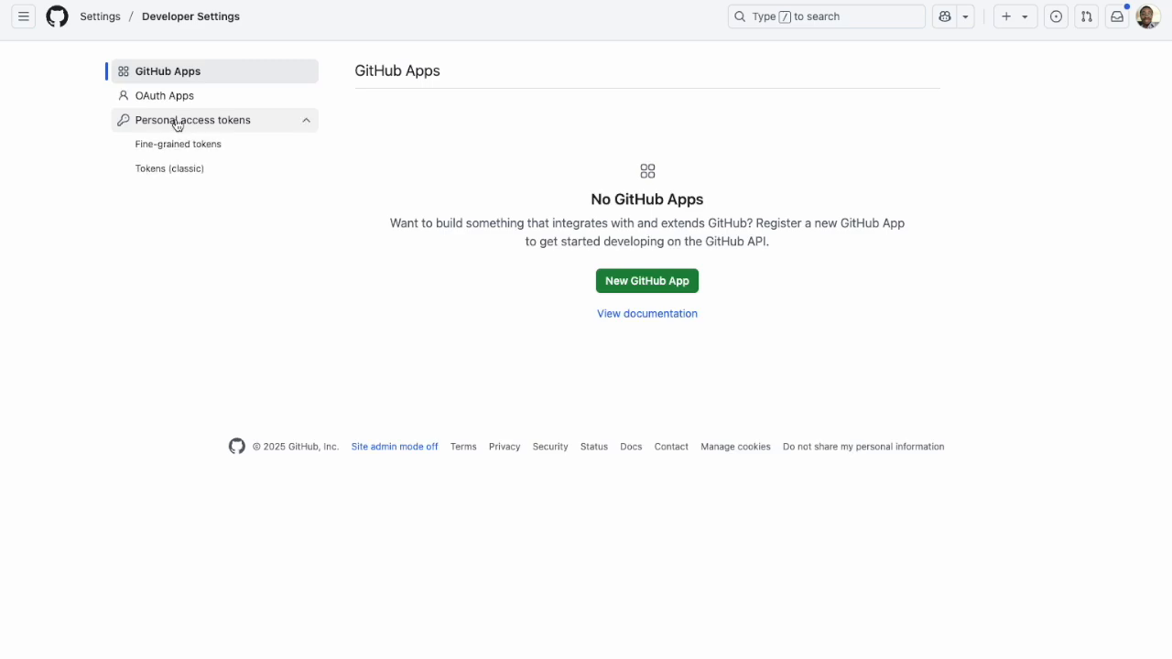
pyautogui.click(183, 173)
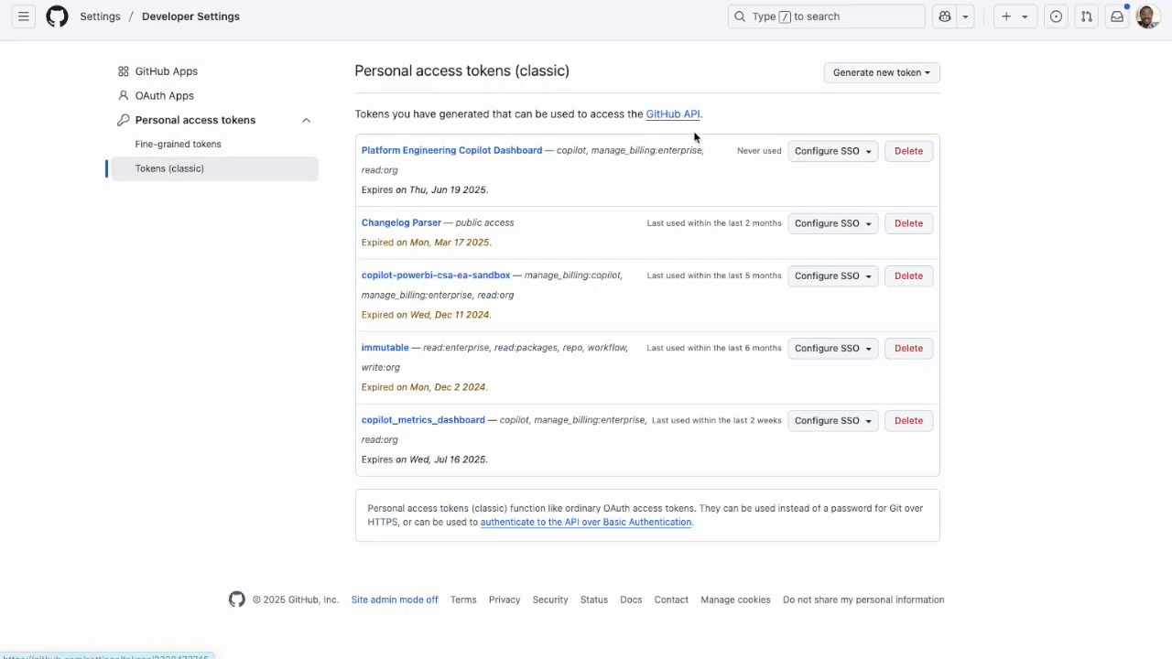
# Start generating a new classic personal access token and confirm account access with a passkey or security key.
pyautogui.click(881, 77)
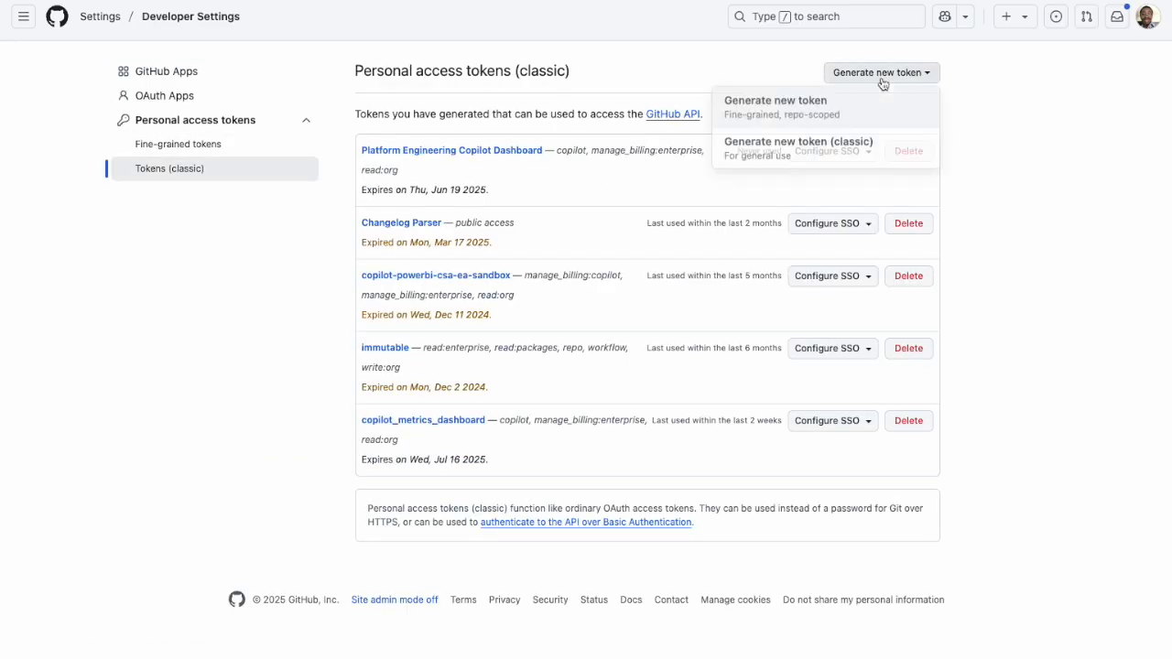
pyautogui.click(835, 151)
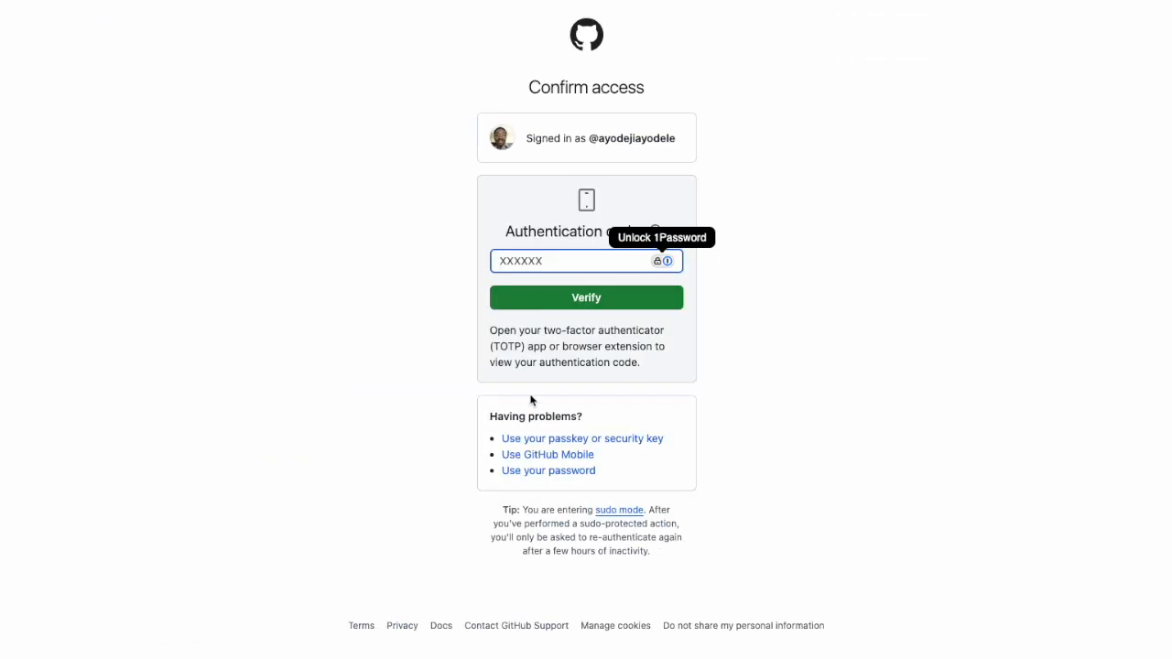
pyautogui.click(574, 439)
pyautogui.click(599, 312)
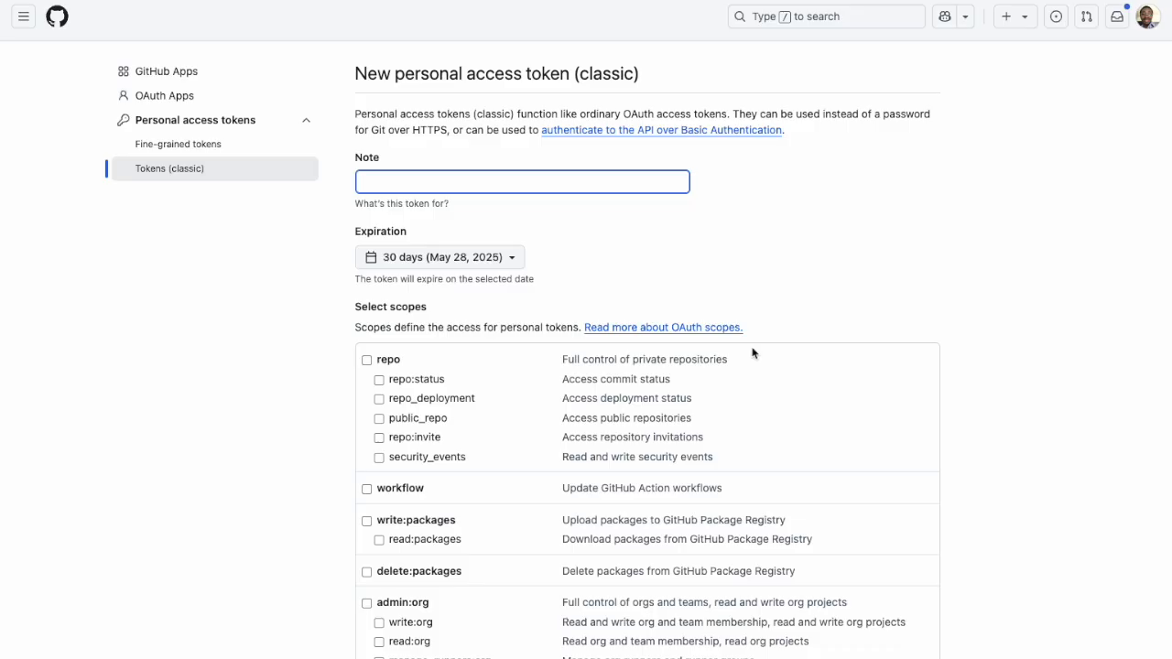
# Enter "Copilot Metrics Dashboard" as the token's note and set its expiration to 90 days.
pyautogui.write('Copilot Metrics Dashboard')
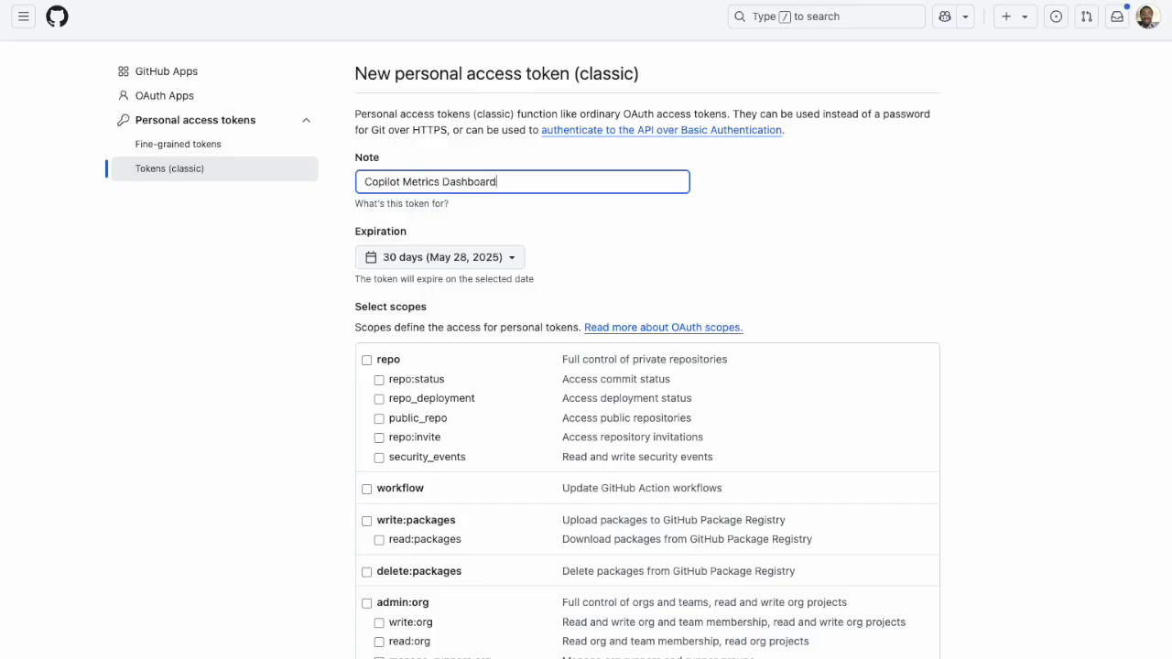
pyautogui.click(463, 261)
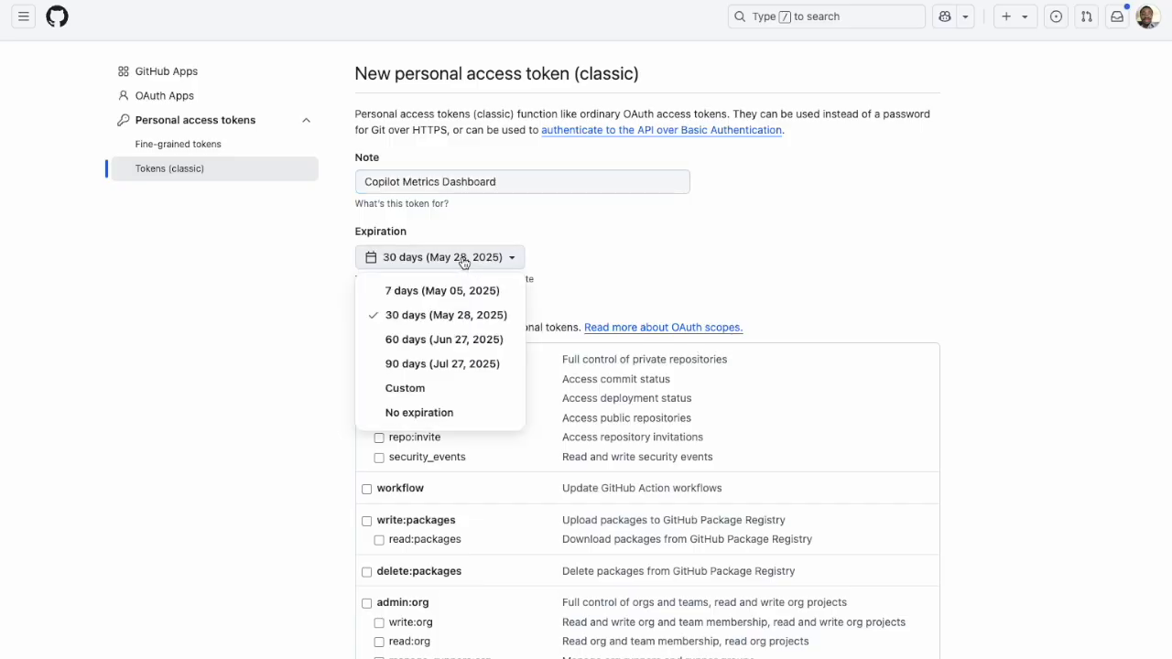
pyautogui.click(440, 367)
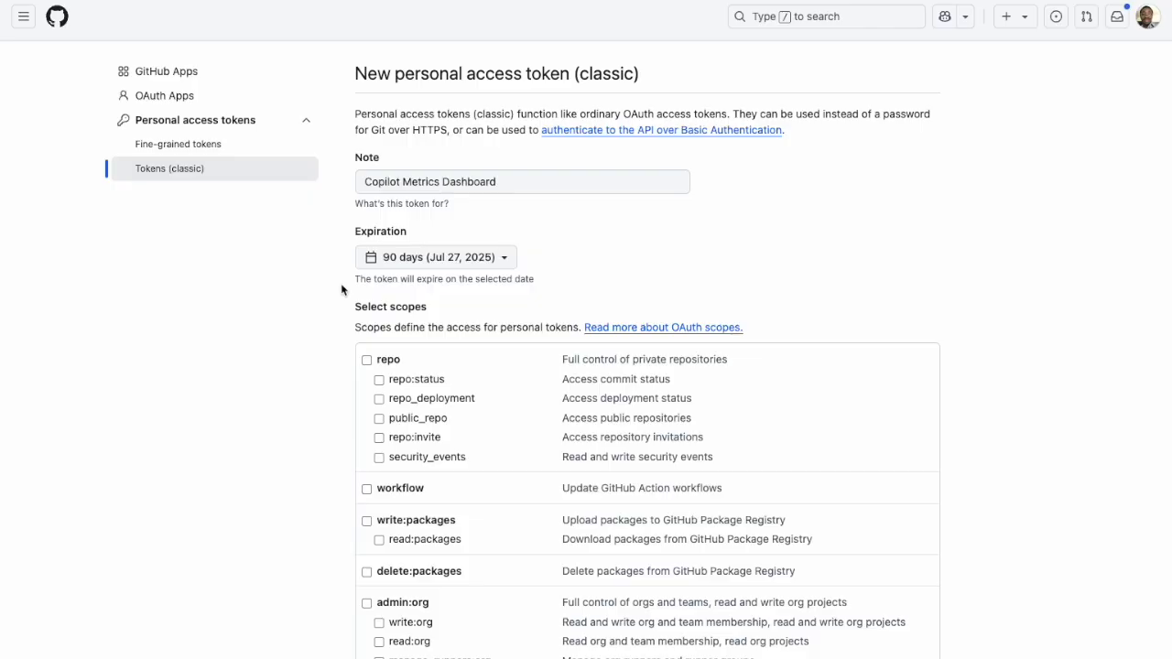
# Grant the token the read:org, manage_billing:enterprise and manage_billing:copilot scopes and generate it.
pyautogui.scroll(-2, 335, 312)
pyautogui.scroll(-4, 334, 313)
pyautogui.scroll(-1, 335, 313)
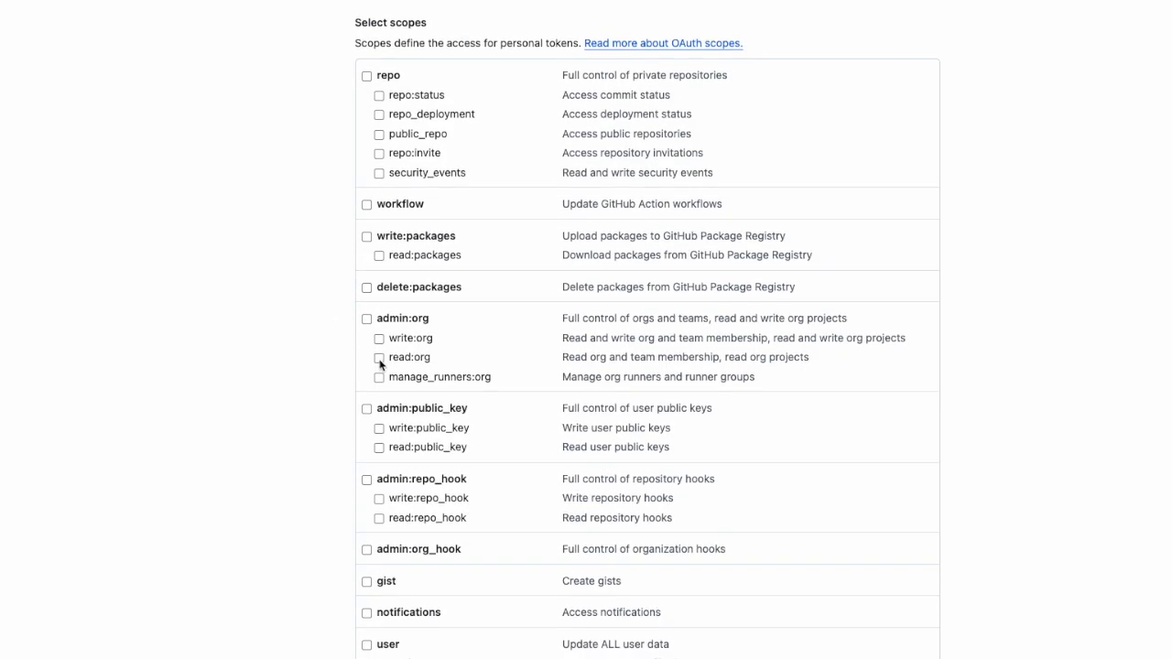
pyautogui.scroll(-6, 337, 401)
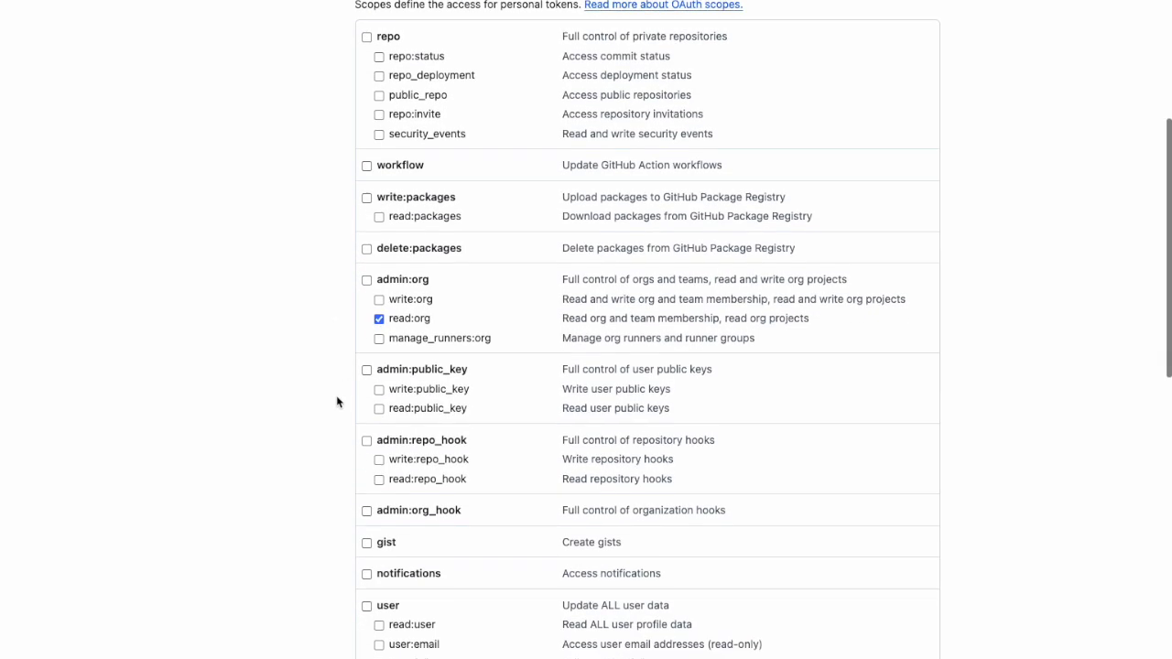
pyautogui.scroll(-6, 337, 401)
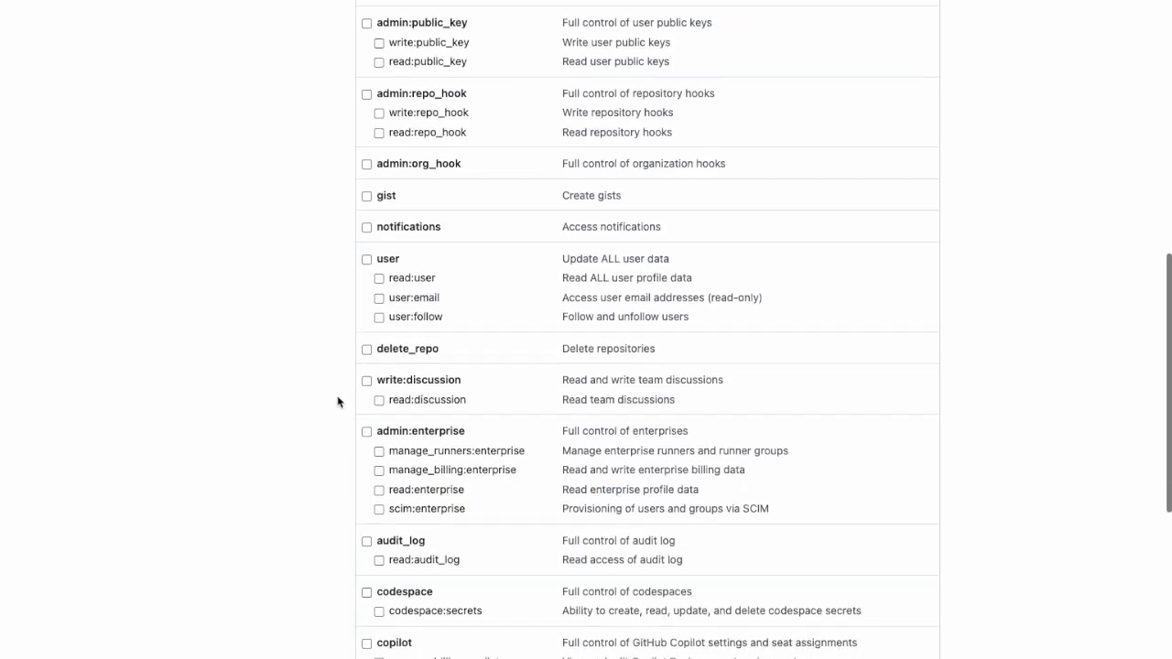
pyautogui.click(379, 341)
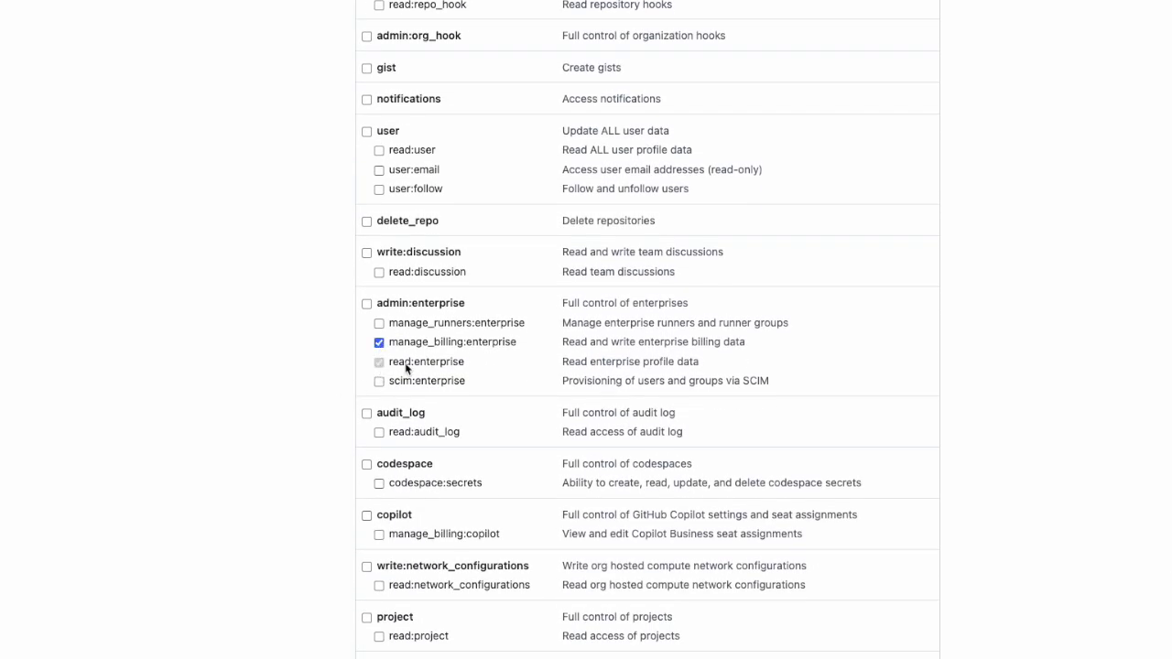
pyautogui.scroll(-2, 303, 448)
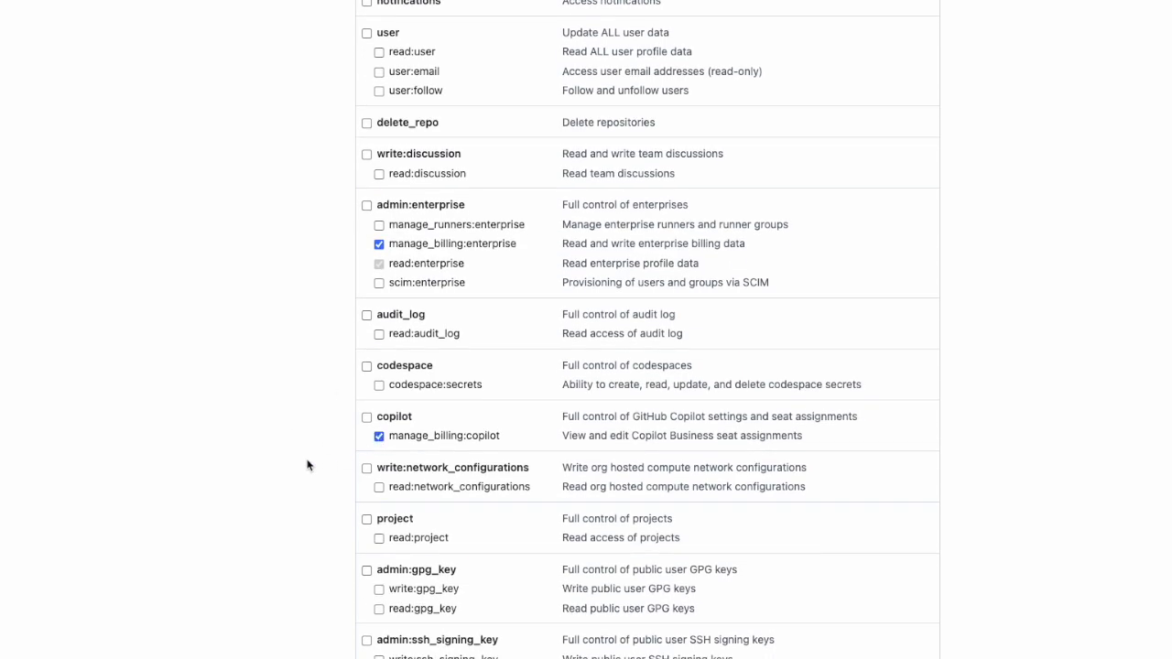
pyautogui.scroll(-3, 307, 465)
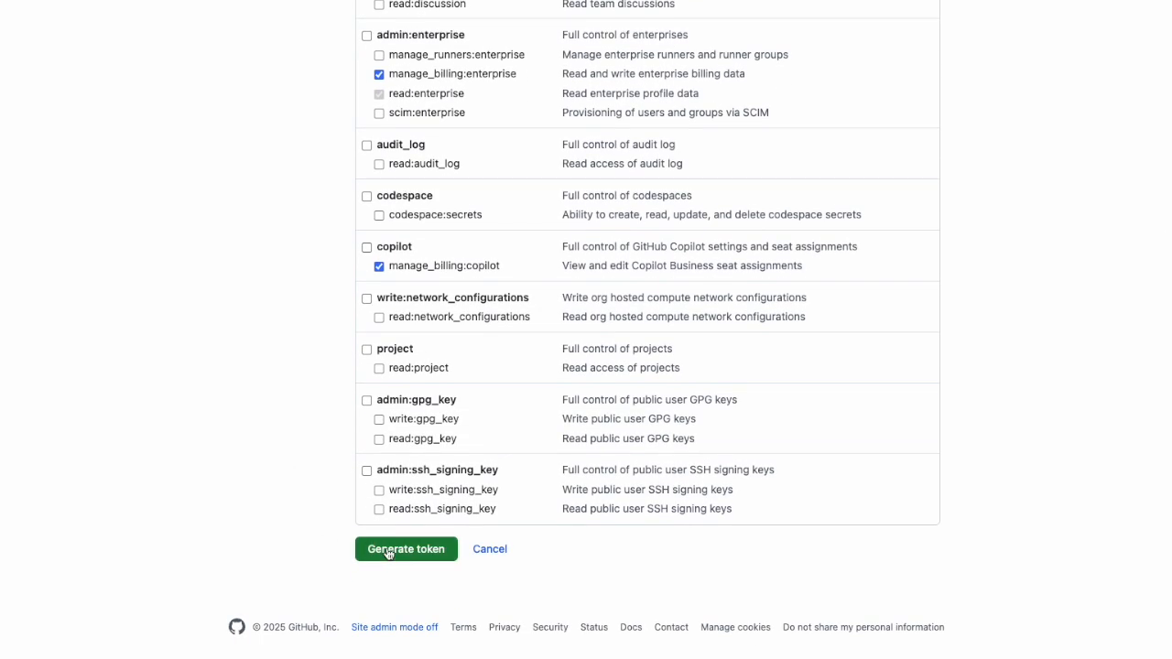
pyautogui.click(406, 550)
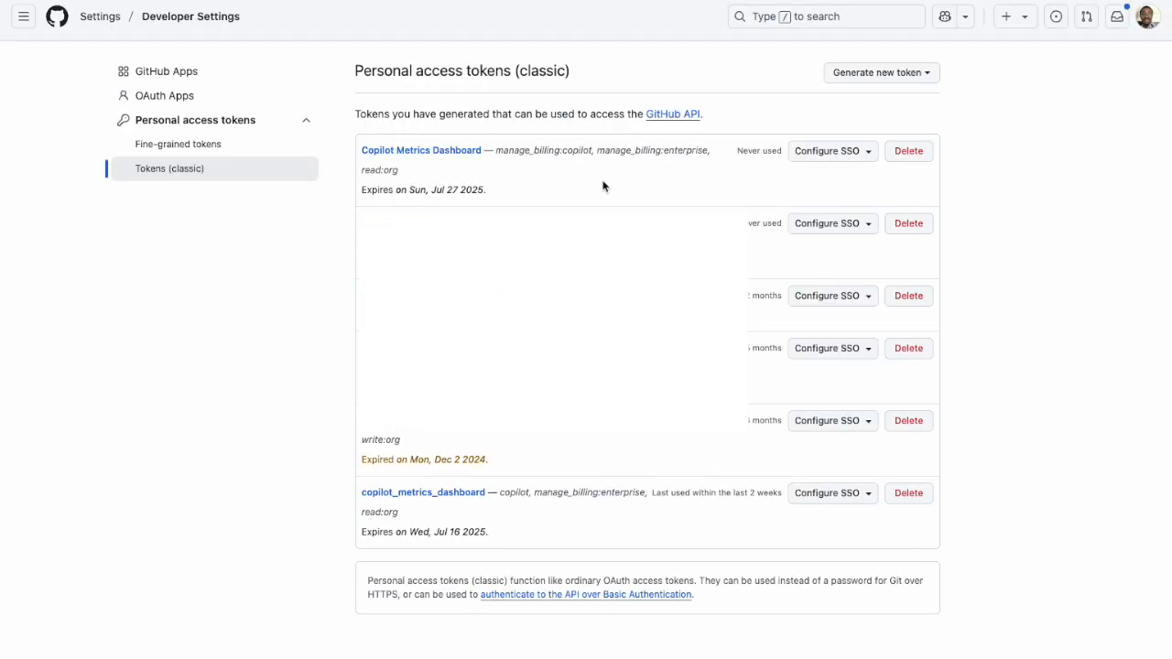
# Authorize the Copilot Metrics Dashboard token for the ayosupplychain organization through single sign-on with the Microsoft account.
pyautogui.click(841, 158)
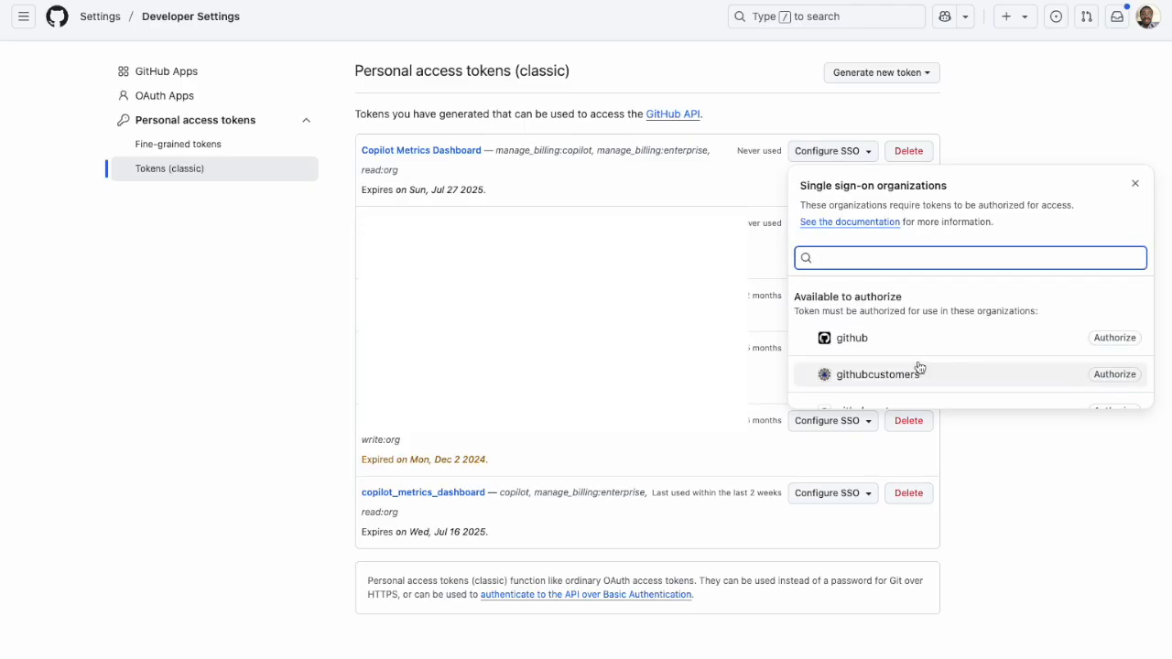
pyautogui.scroll(-3, 918, 366)
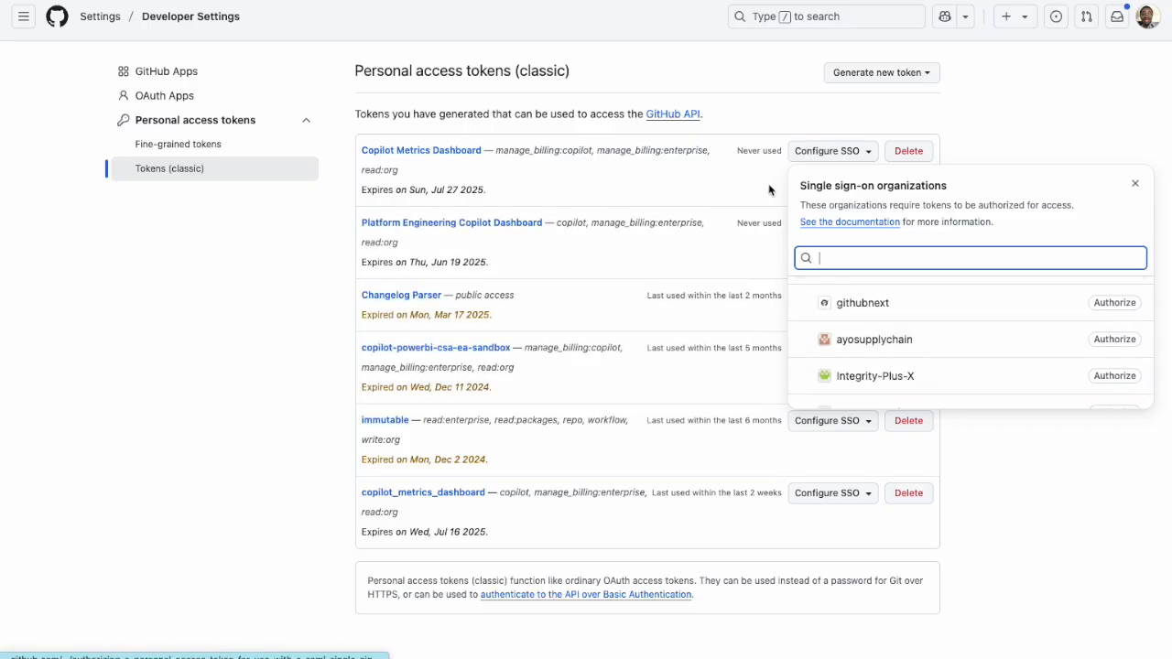
pyautogui.click(1114, 340)
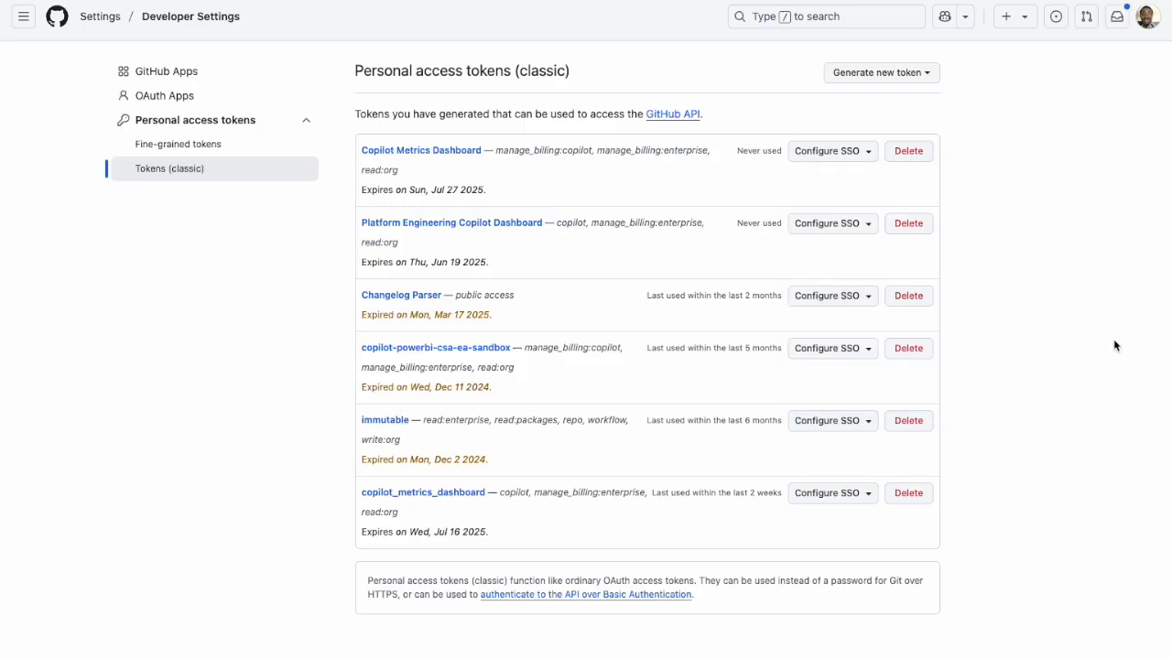
pyautogui.click(586, 280)
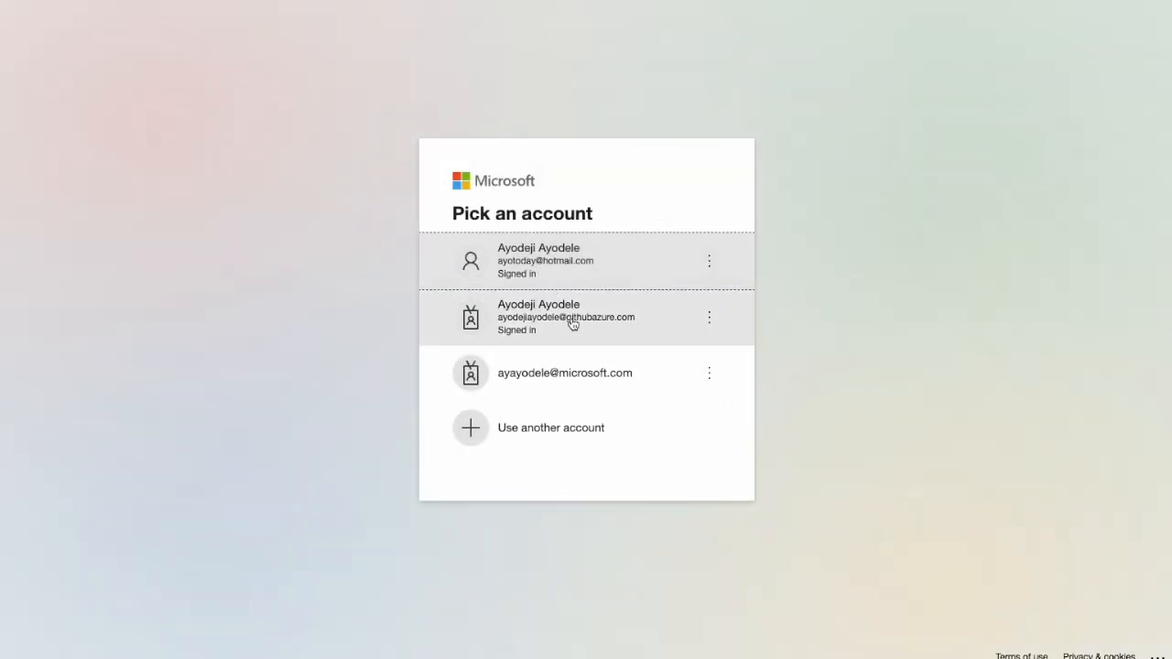
pyautogui.click(566, 262)
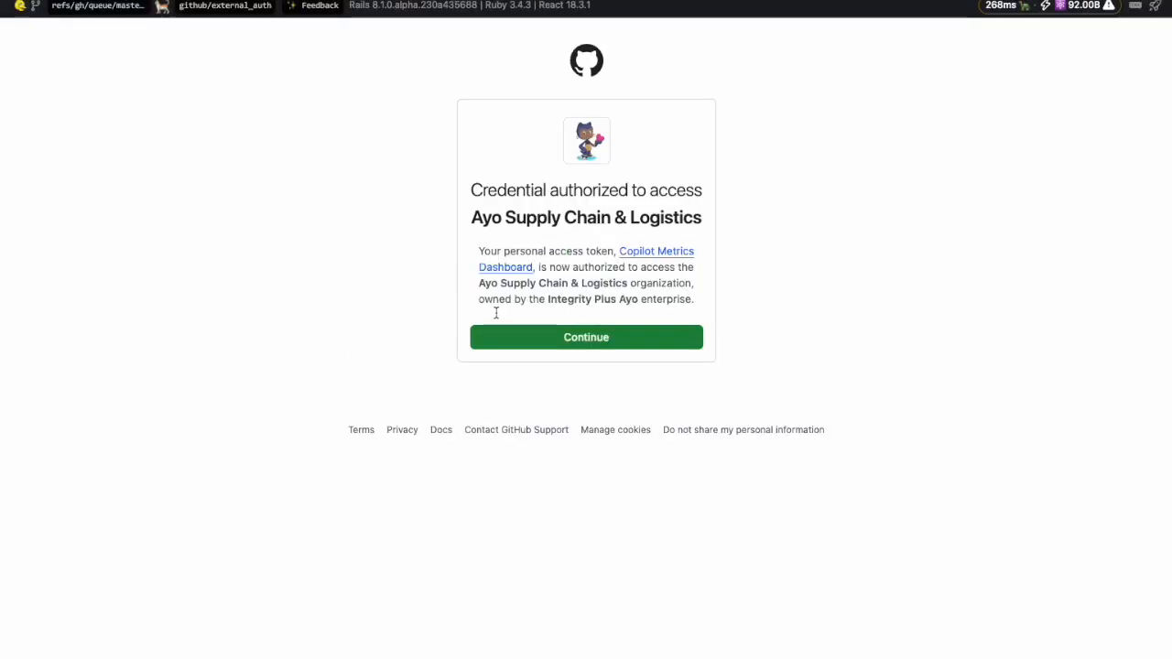
pyautogui.click(573, 340)
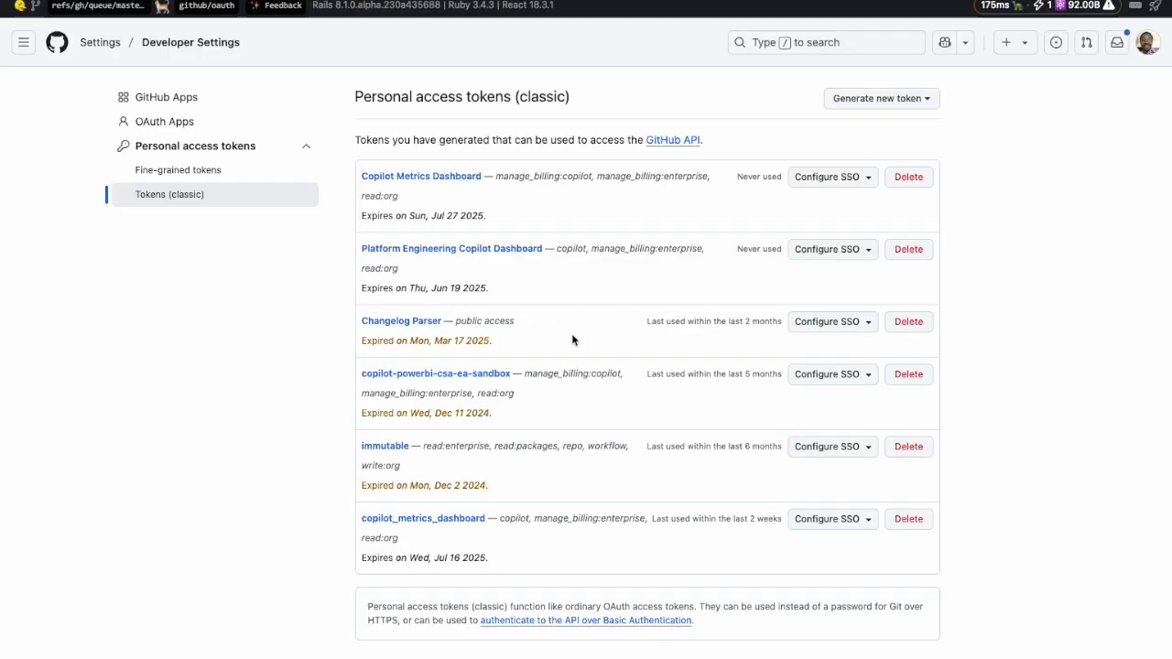
# Review the single sign-on organizations and their authorization options for the Copilot Metrics Dashboard token.
pyautogui.click(850, 183)
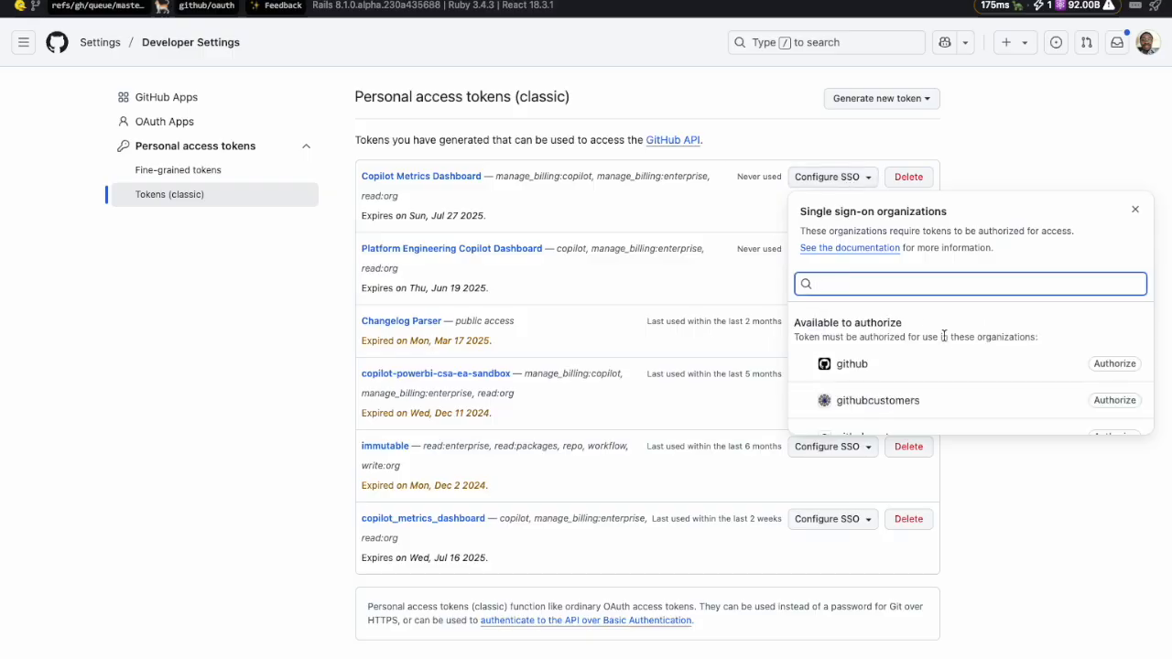
pyautogui.scroll(-2, 973, 376)
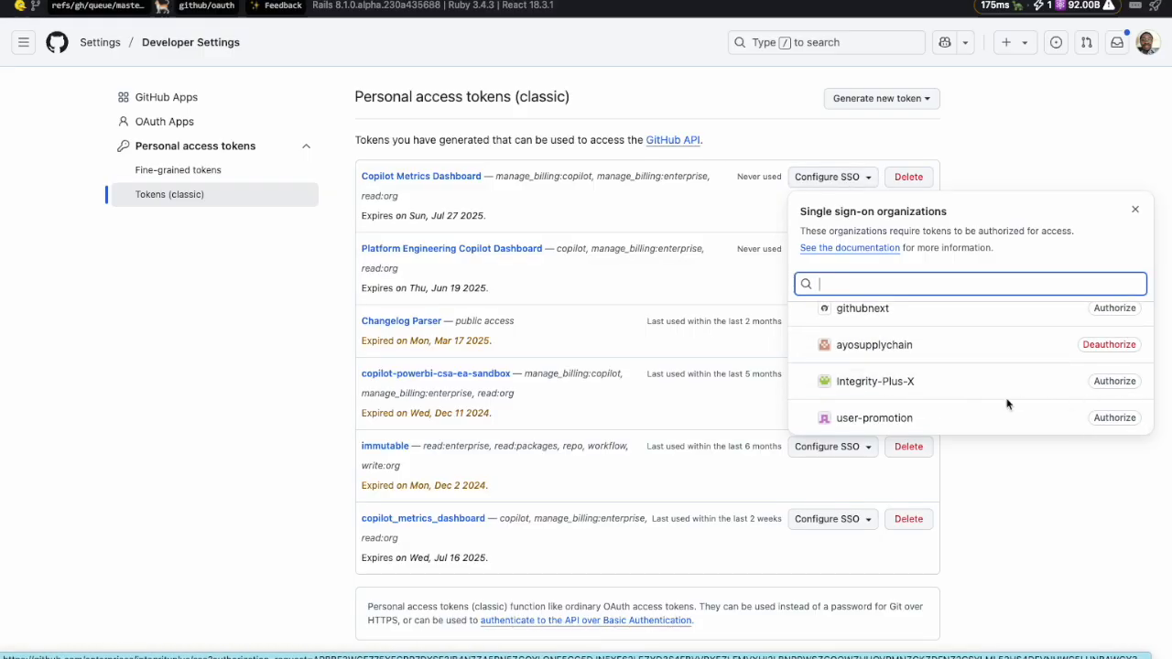
pyautogui.click(167, 289)
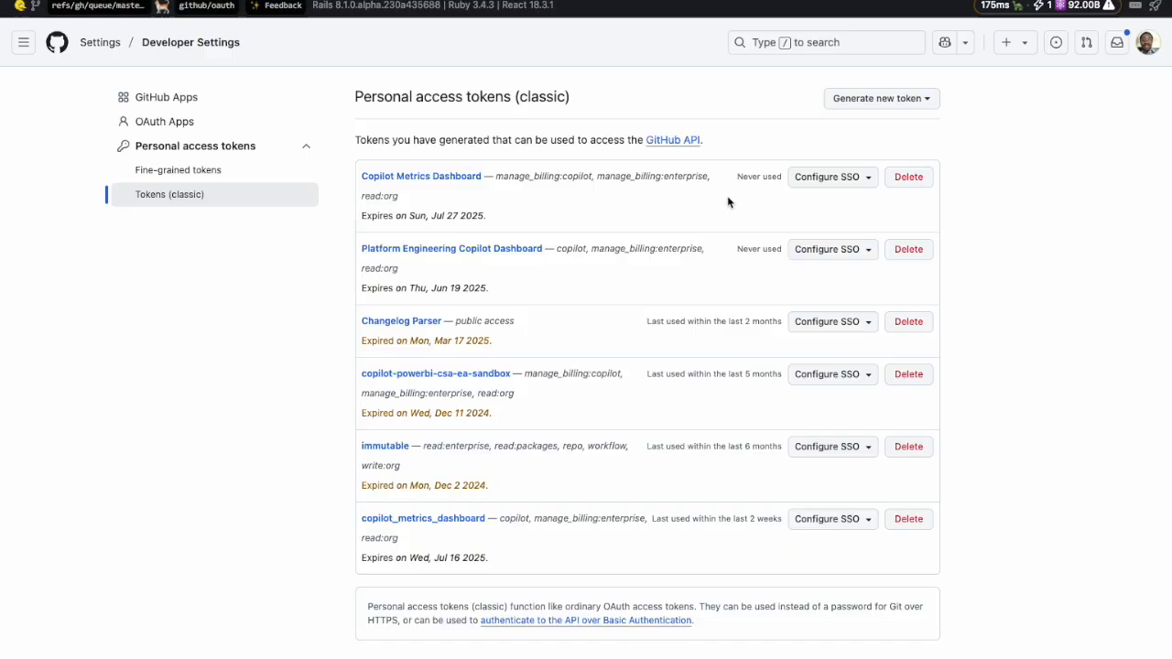
pyautogui.click(812, 179)
pyautogui.scroll(5, 973, 377)
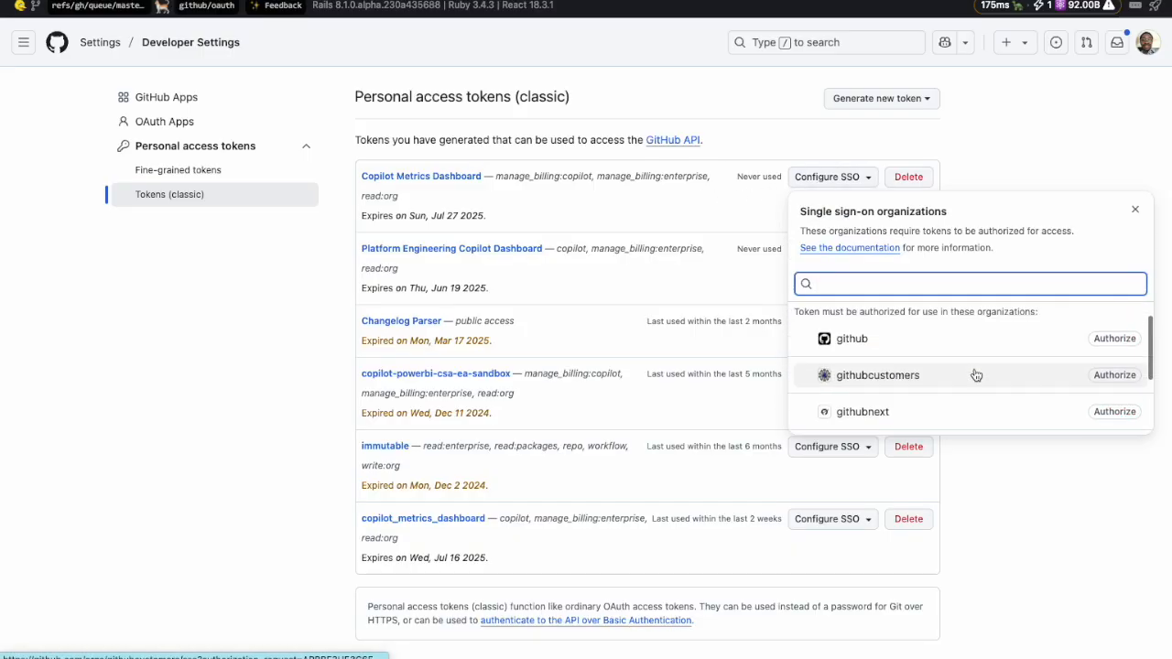
pyautogui.click(293, 294)
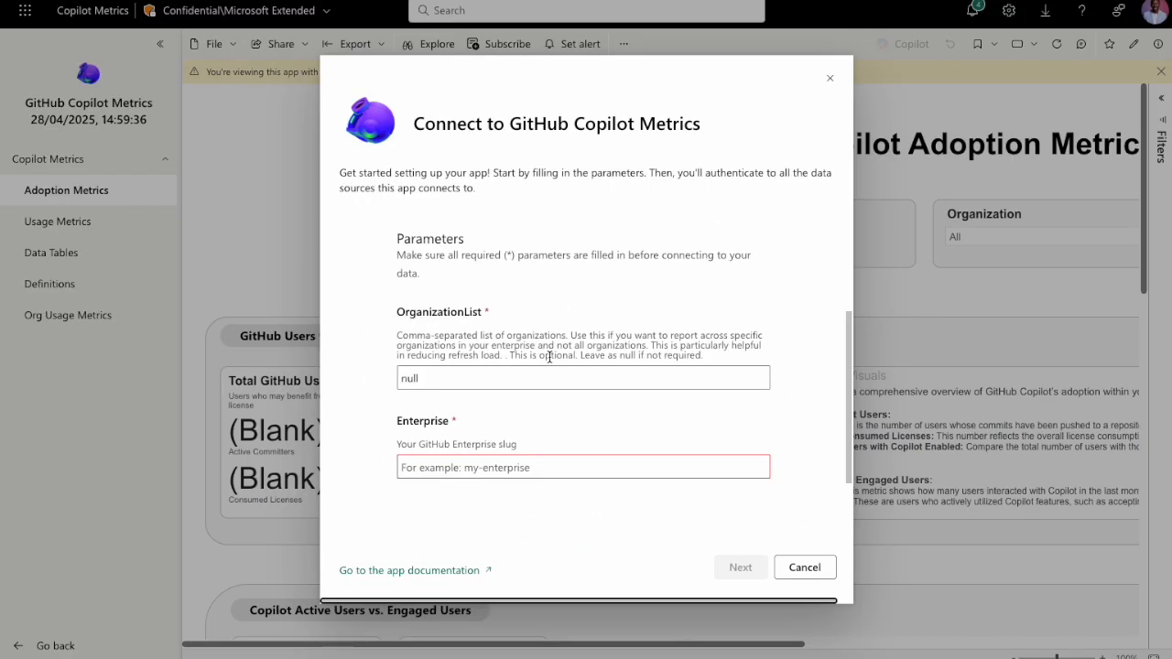
# Enter integrityplus as the GitHub Enterprise slug in the connection parameters.
pyautogui.scroll(-1, 547, 365)
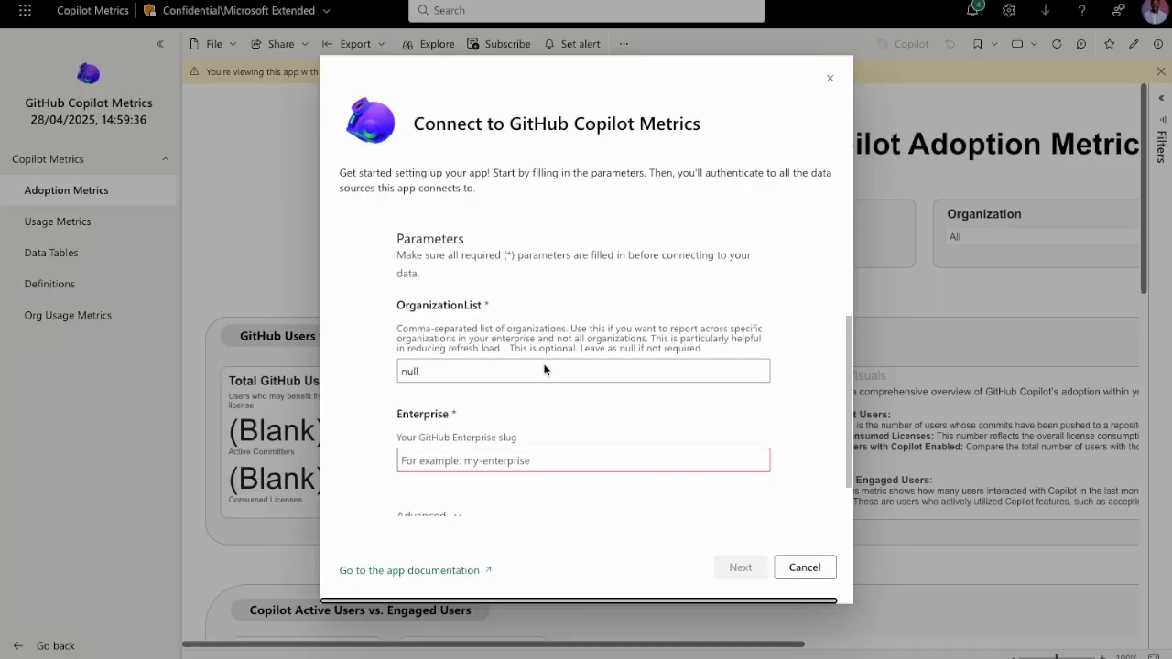
pyautogui.scroll(1, 544, 370)
pyautogui.click(441, 411)
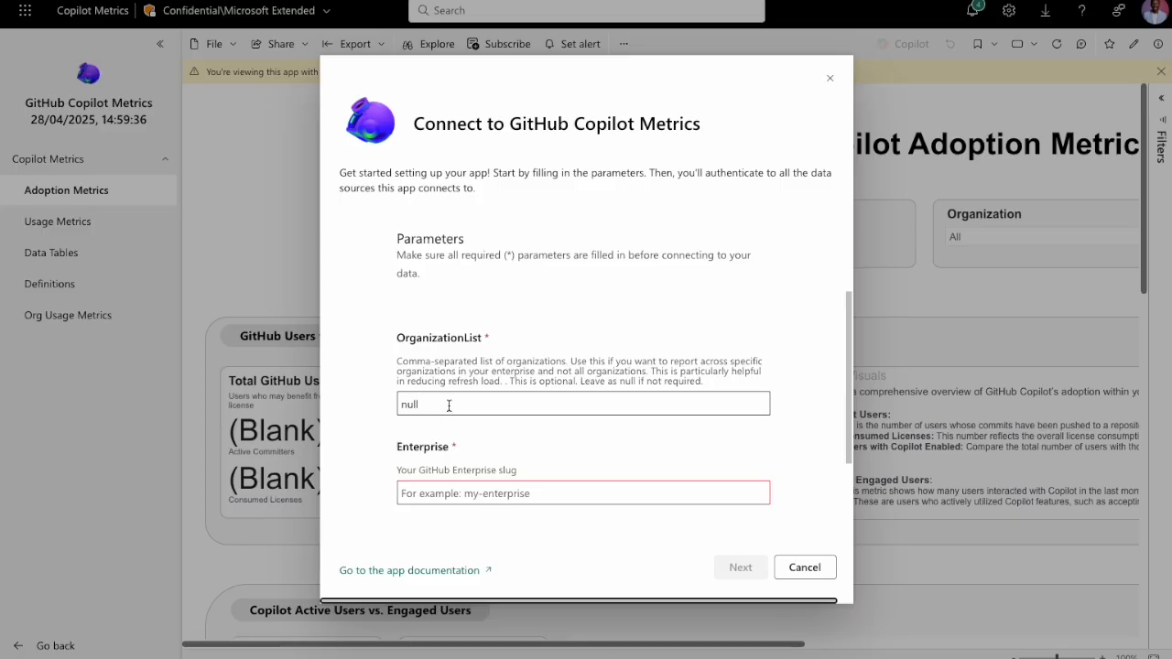
pyautogui.doubleClick(410, 405)
pyautogui.click(477, 405)
pyautogui.scroll(-2, 477, 404)
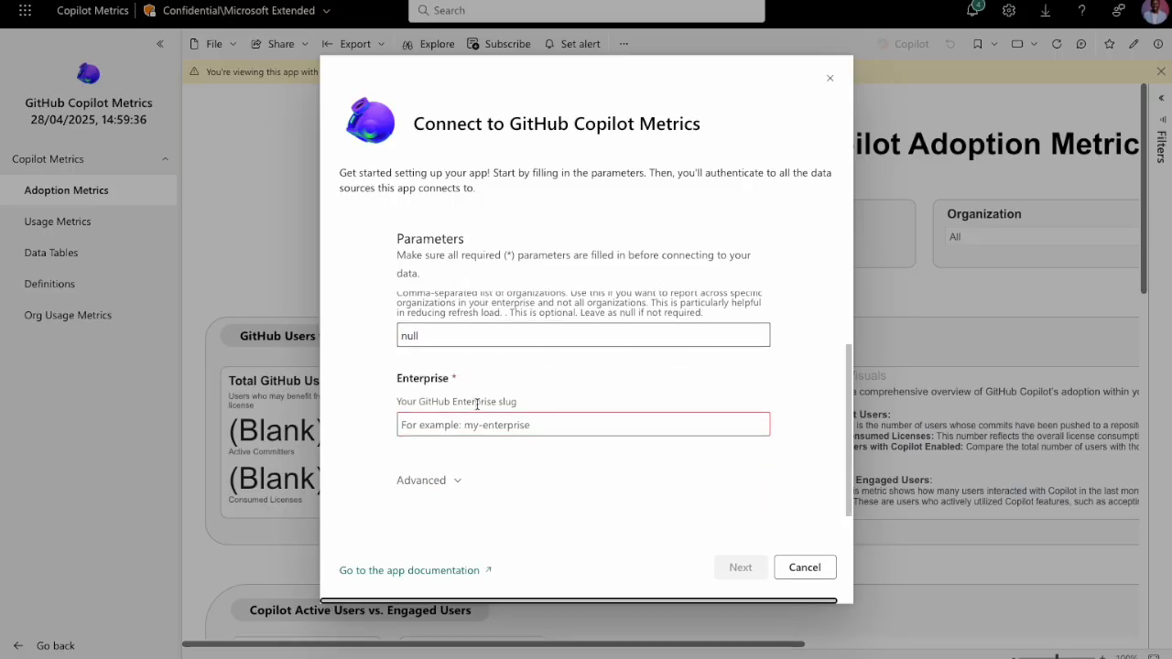
pyautogui.click(441, 427)
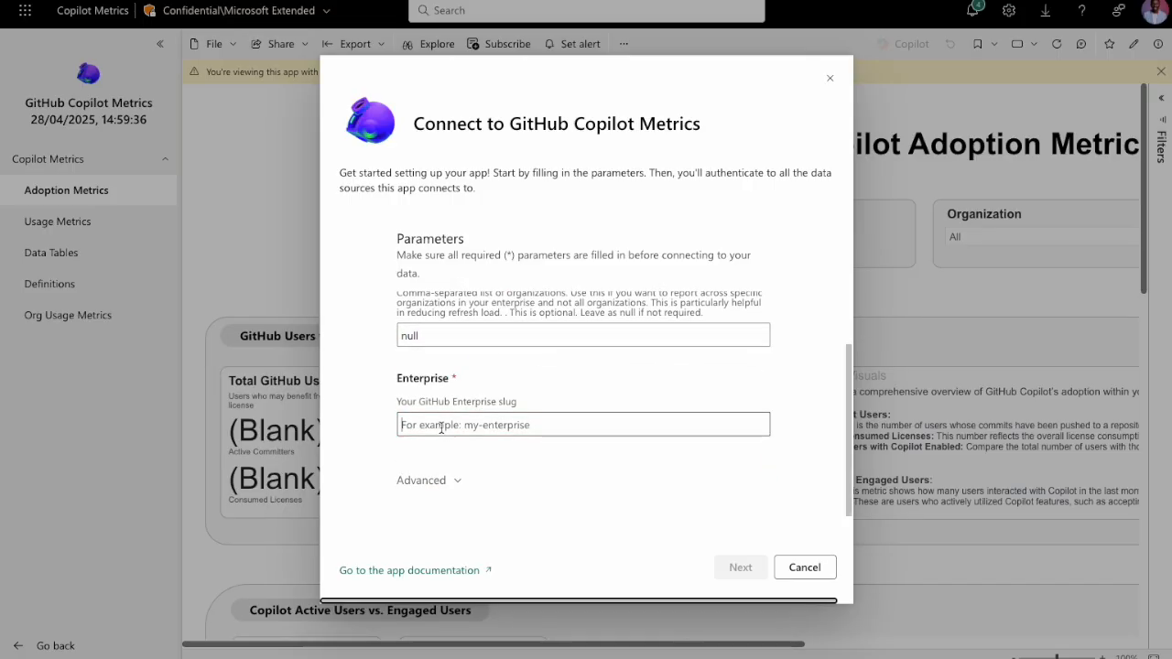
pyautogui.write('inte')
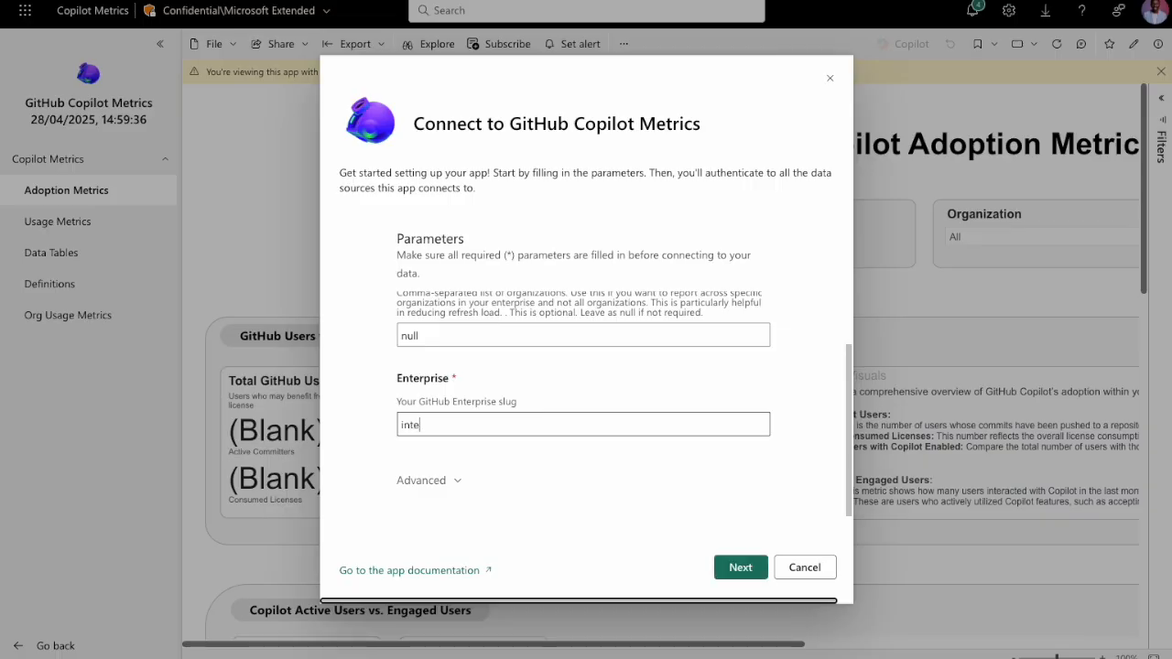
pyautogui.write('grityplus')
# Expand the advanced connection options and check the automatic daily data refresh setting.
pyautogui.click(450, 488)
pyautogui.scroll(-1, 426, 480)
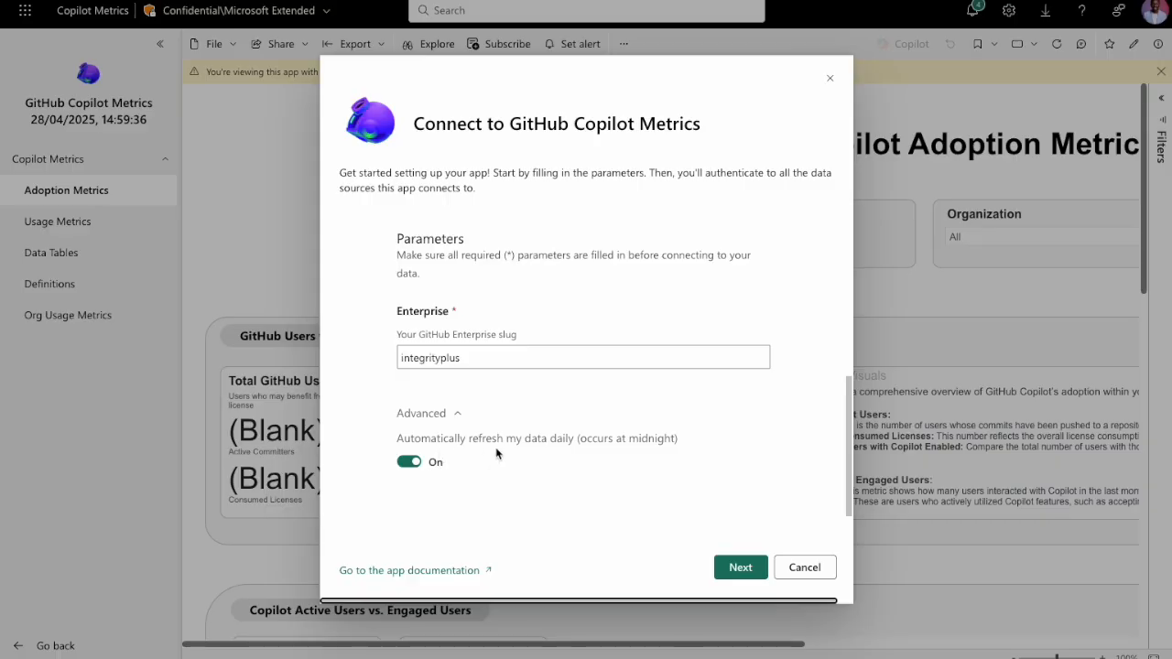
pyautogui.scroll(1, 499, 449)
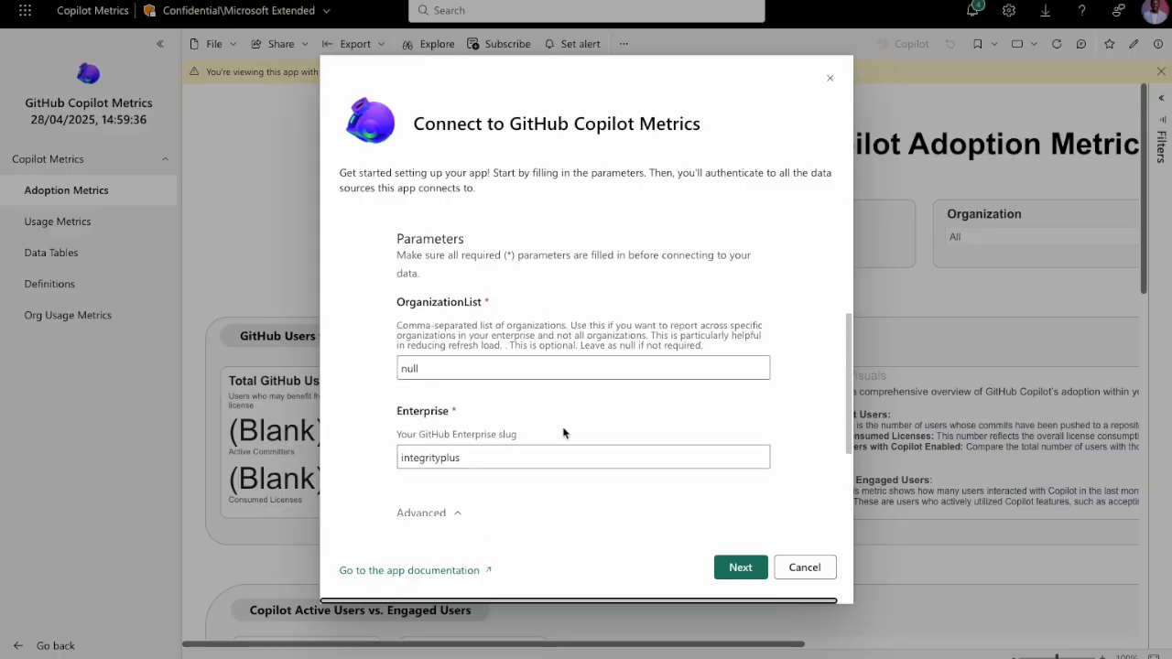
# Try ayosupplychain as the OrganizationList value in place of null.
pyautogui.click(437, 373)
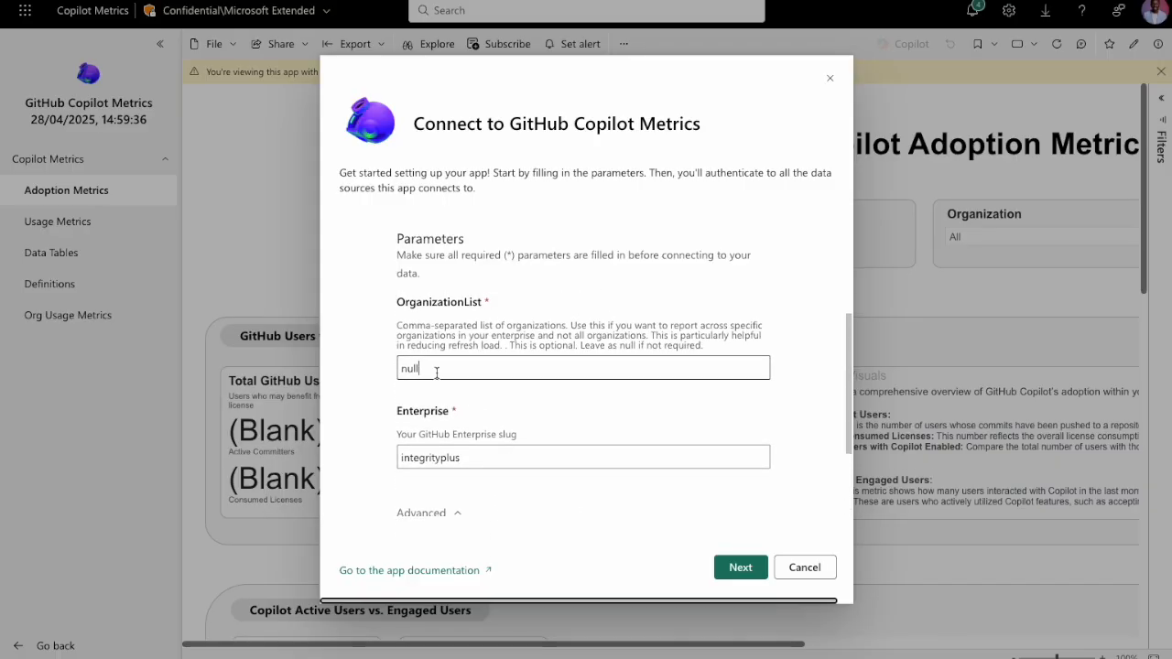
pyautogui.press('BackSpace')
pyautogui.press('BackSpace')
pyautogui.press('BackSpace')
pyautogui.press('BackSpace')
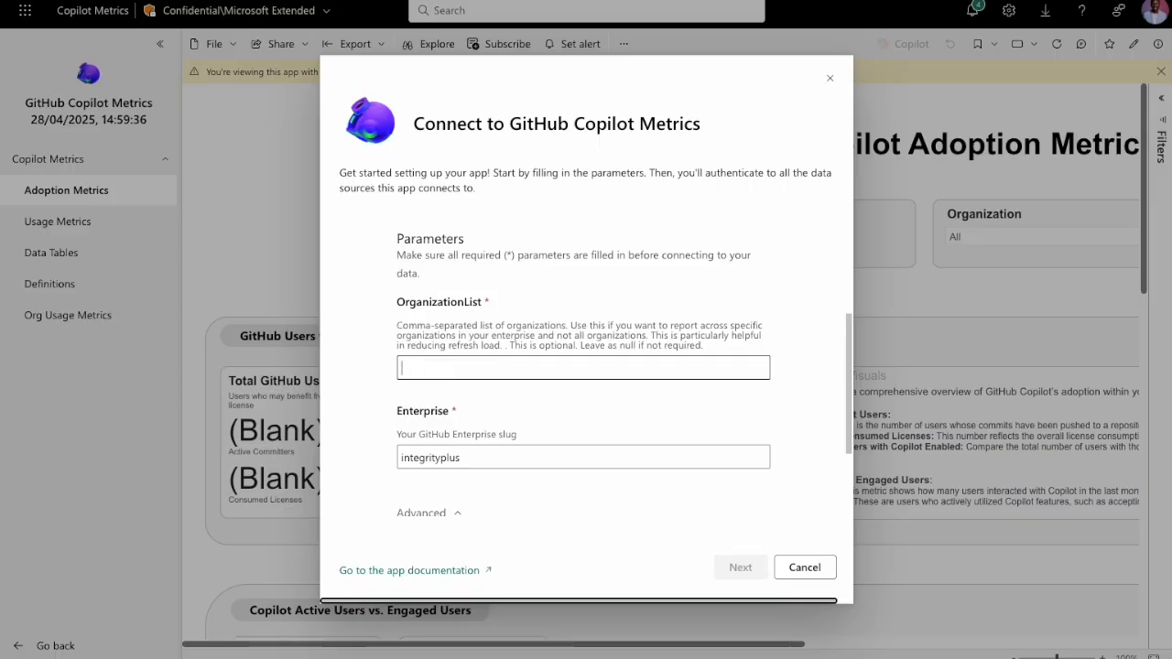
pyautogui.write('ayosupplychain,')
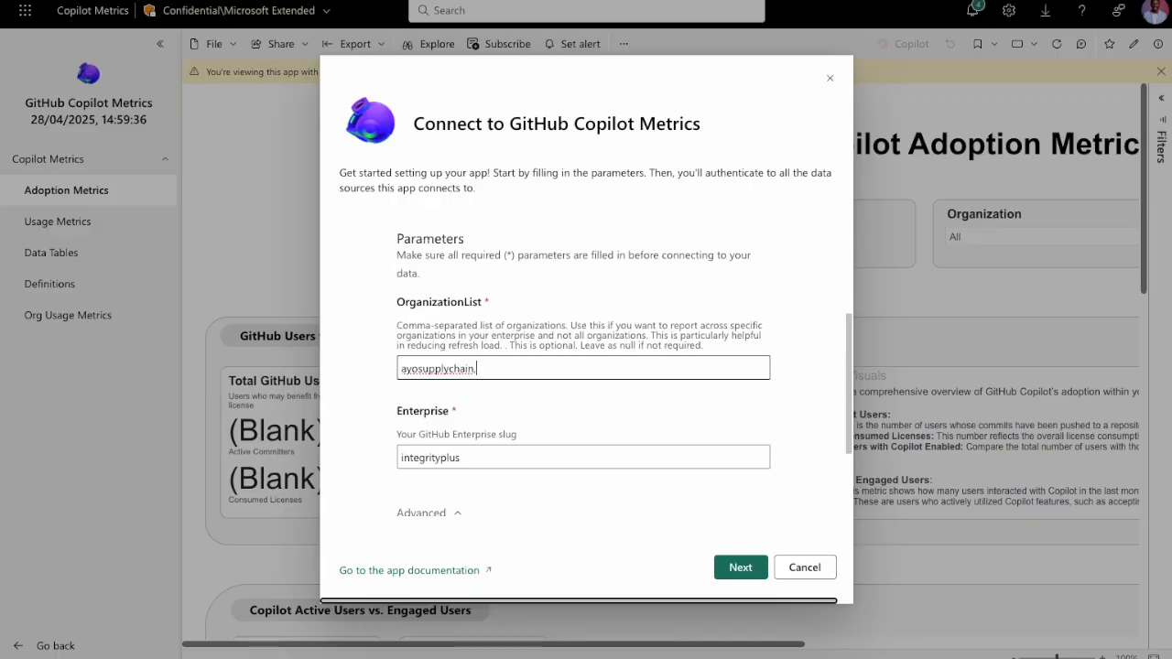
pyautogui.press('BackSpace')
# Set the OrganizationList parameter to null and proceed to the authentication settings.
pyautogui.doubleClick(430, 369)
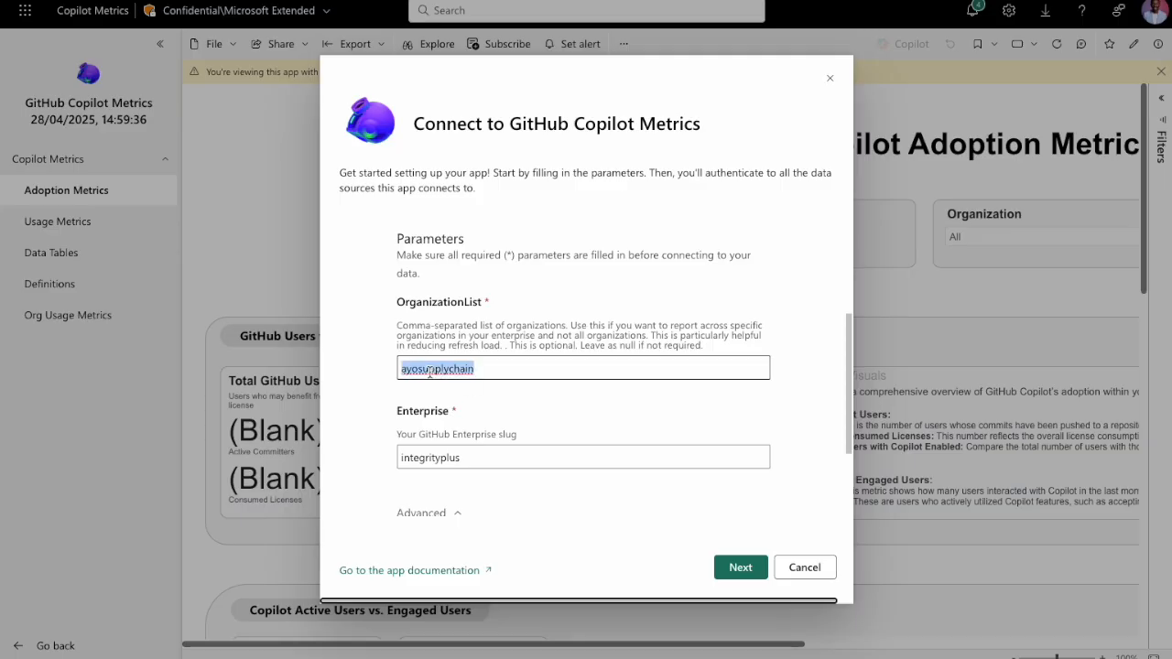
pyautogui.write('null')
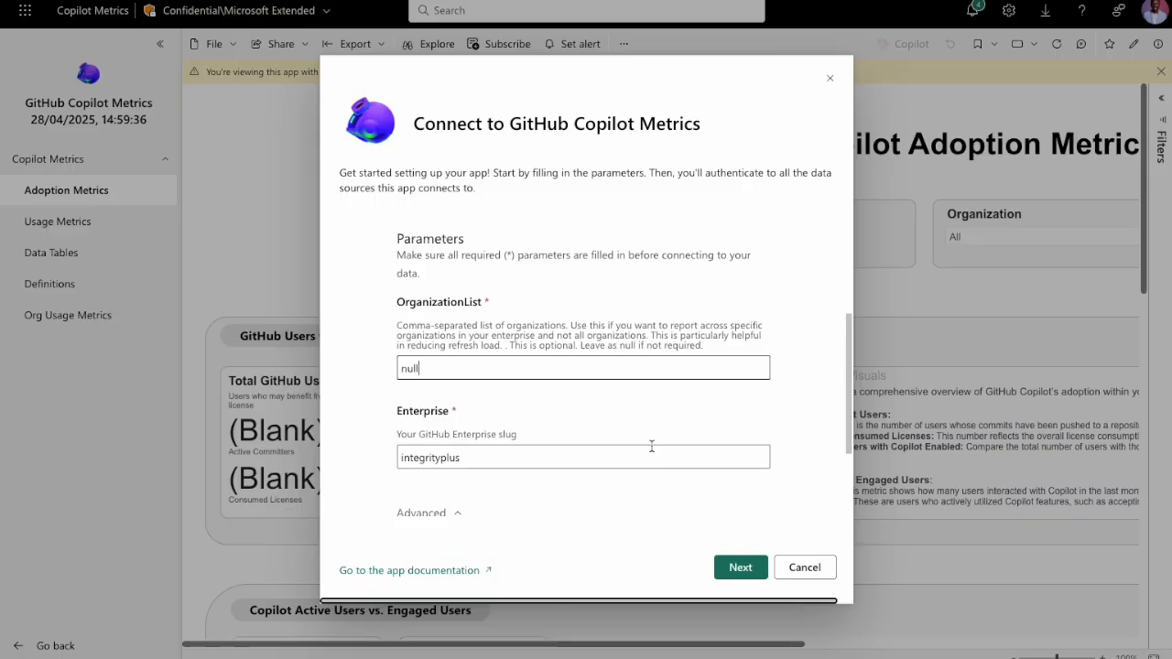
pyautogui.click(741, 567)
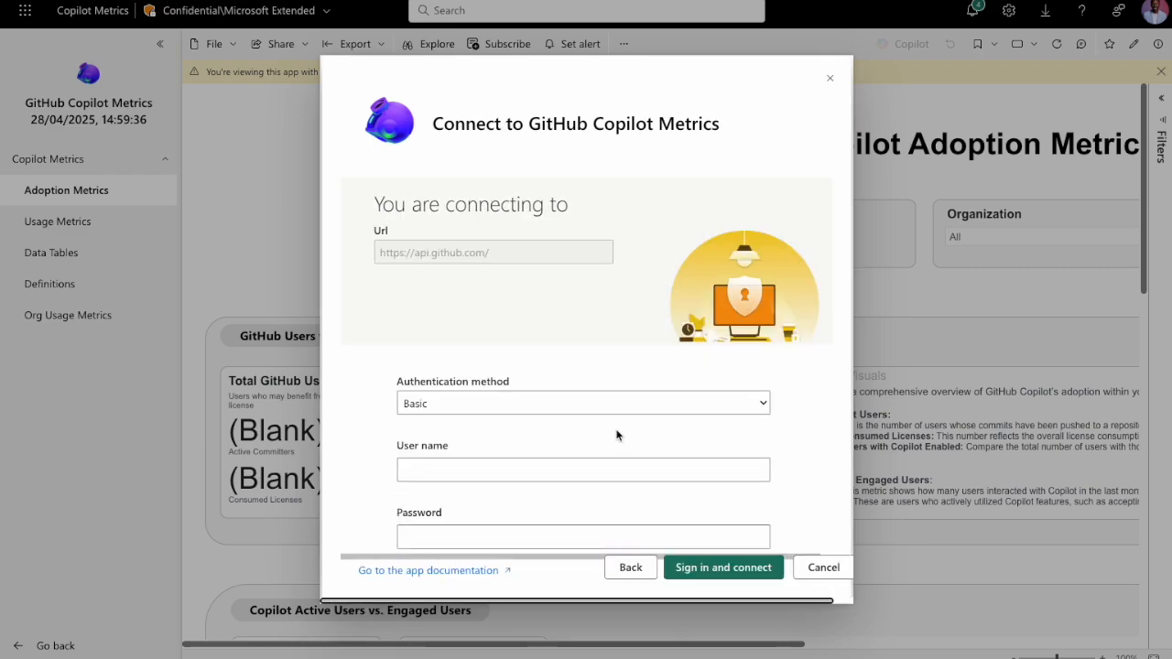
# Enter the GitHub account's user name for Basic authentication to the GitHub API.
pyautogui.scroll(-2, 389, 443)
pyautogui.scroll(1, 388, 442)
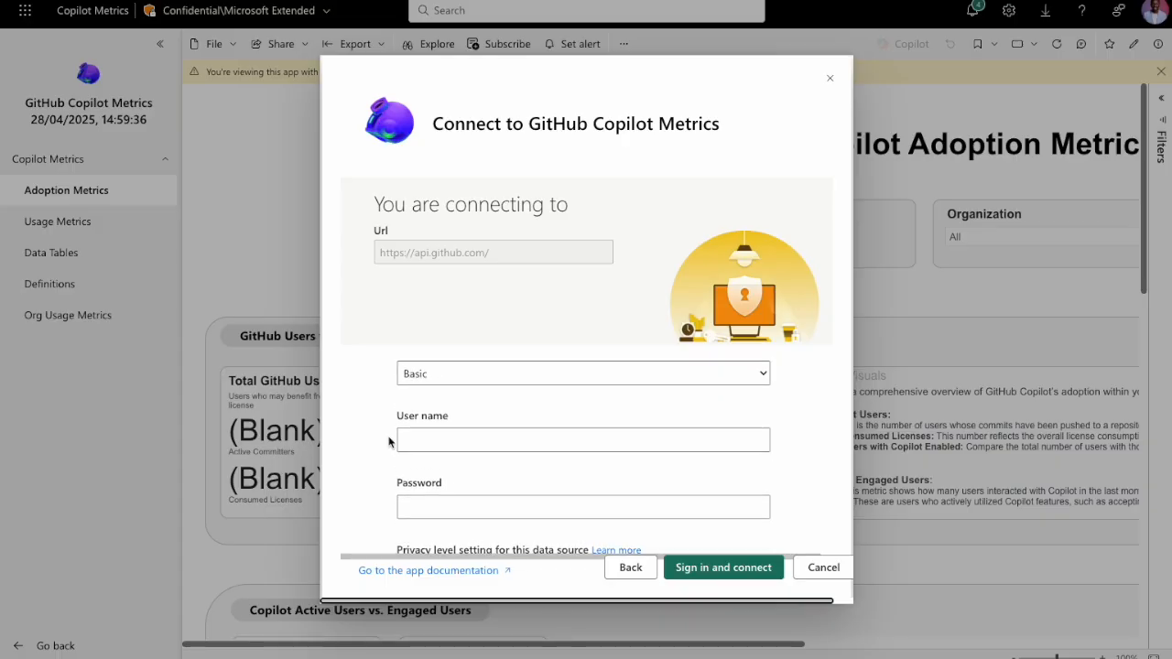
pyautogui.click(419, 447)
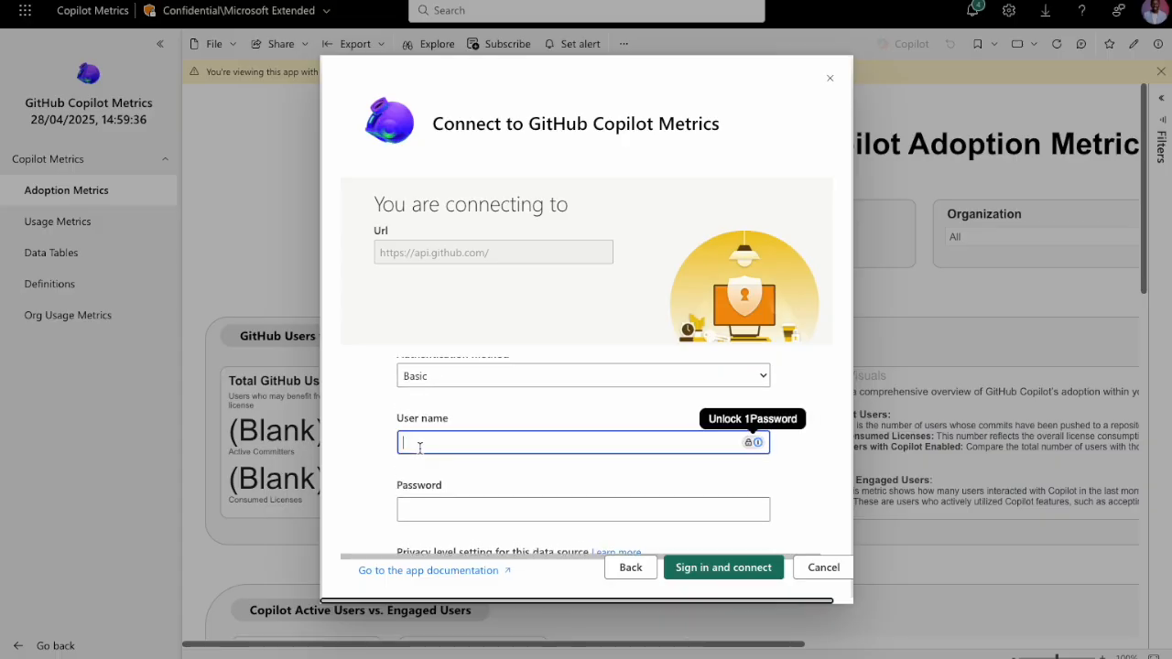
pyautogui.write('ayodejiayodele')
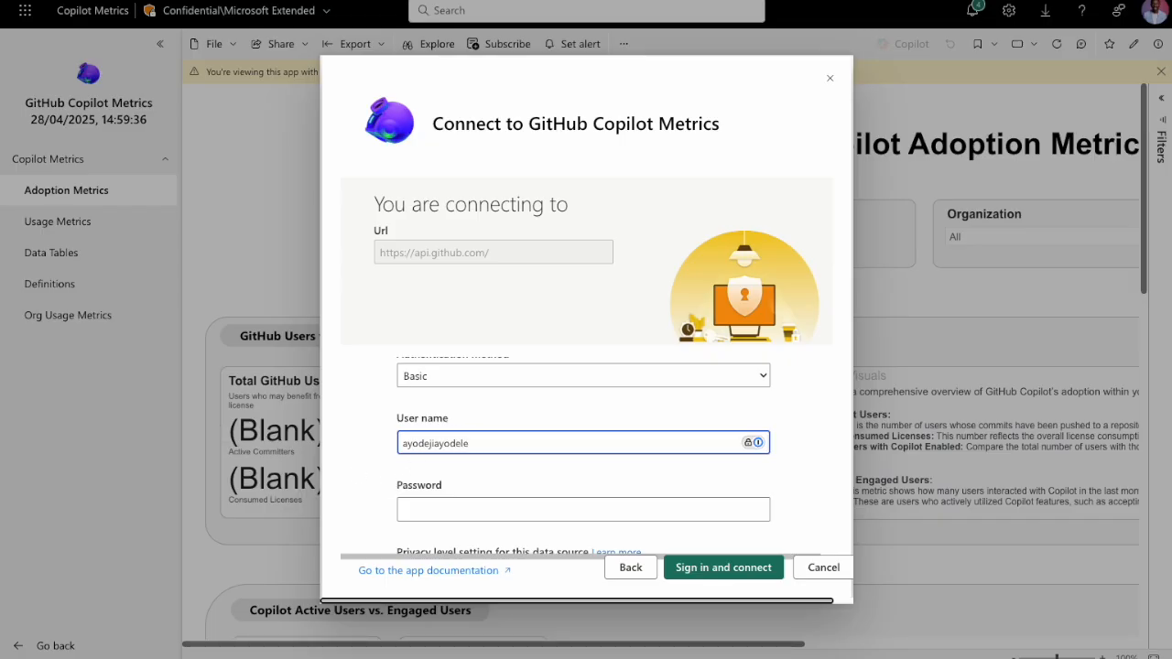
# Paste the access token as the password, sign in and connect, and dismiss the offer to save the login.
pyautogui.click(504, 511)
pyautogui.hotkey('ctrl', 'v')
pyautogui.scroll(-1, 458, 475)
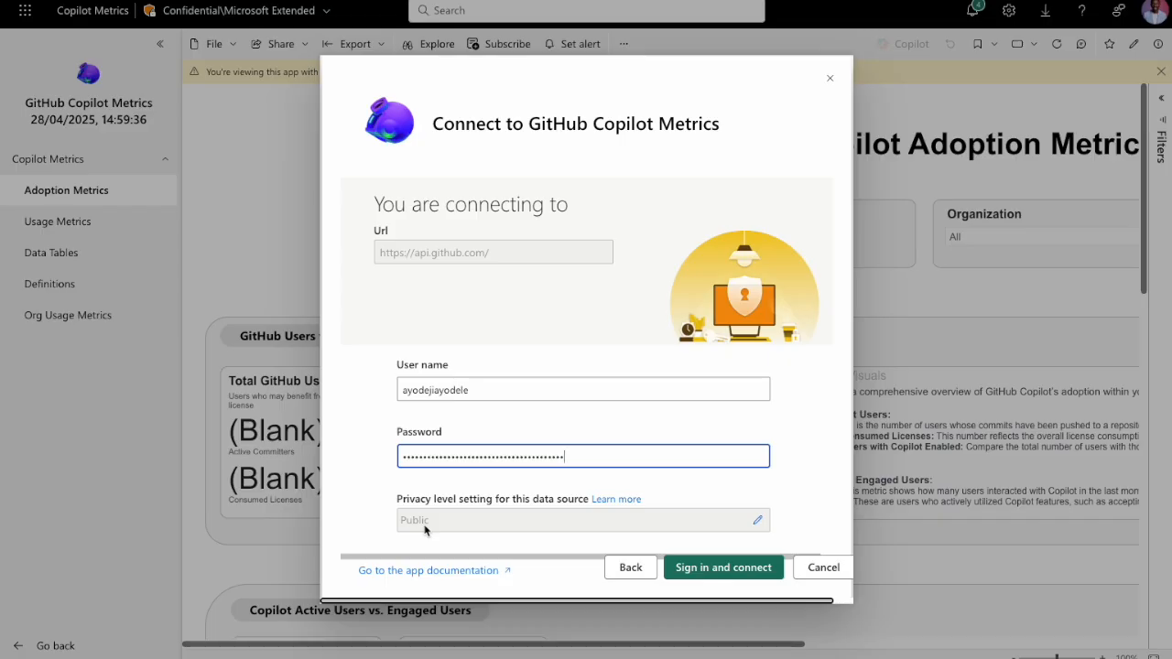
pyautogui.click(717, 572)
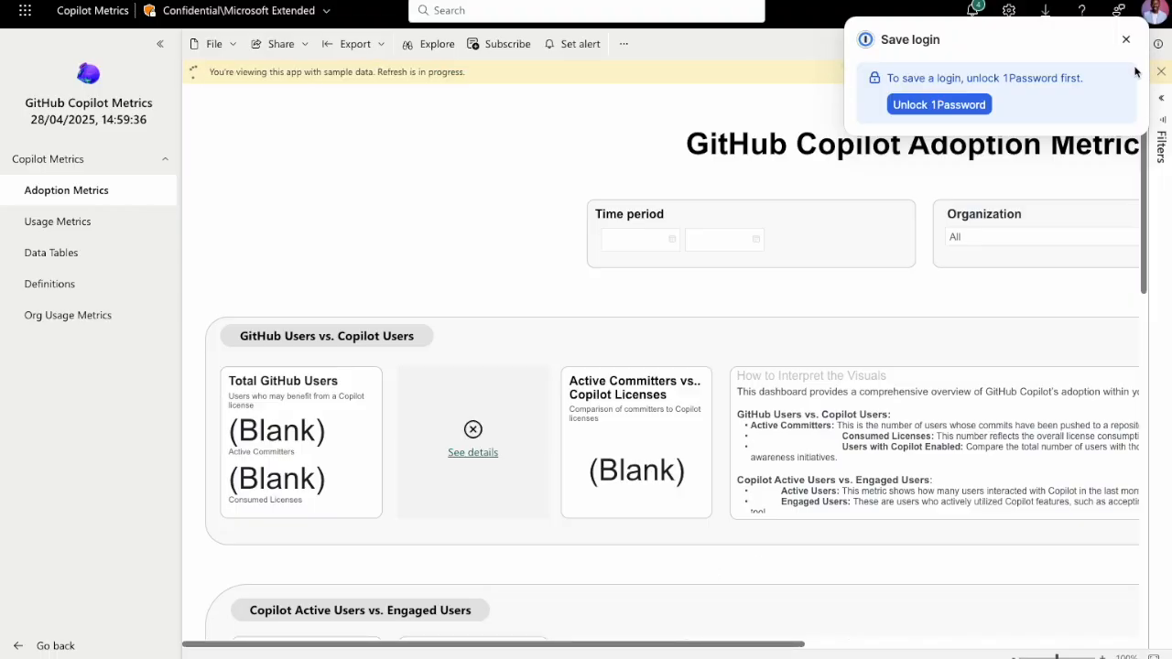
pyautogui.click(1127, 39)
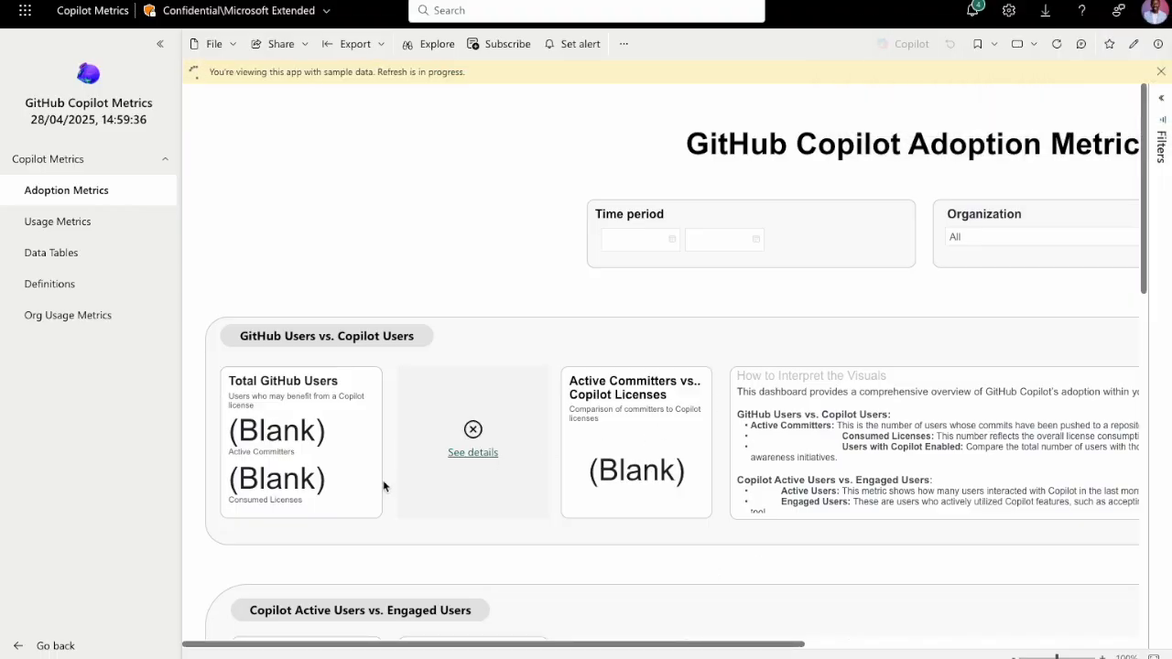